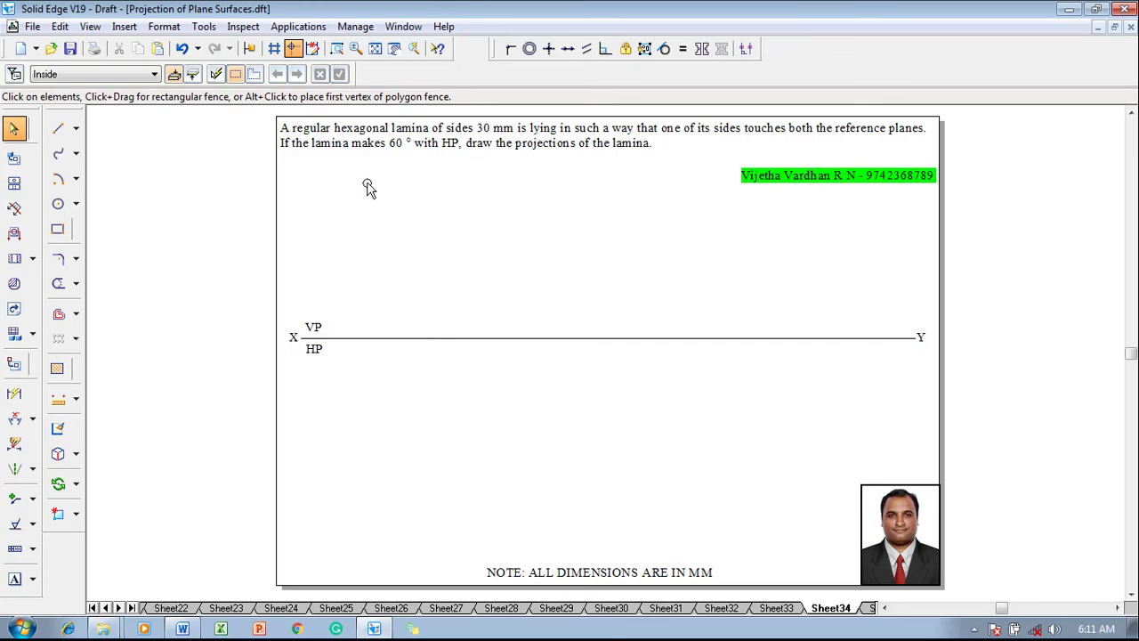
- Place a 6-sided hexagon with 30 mm flat length below the XY line using the nSidePolygon macro
click(301, 29)
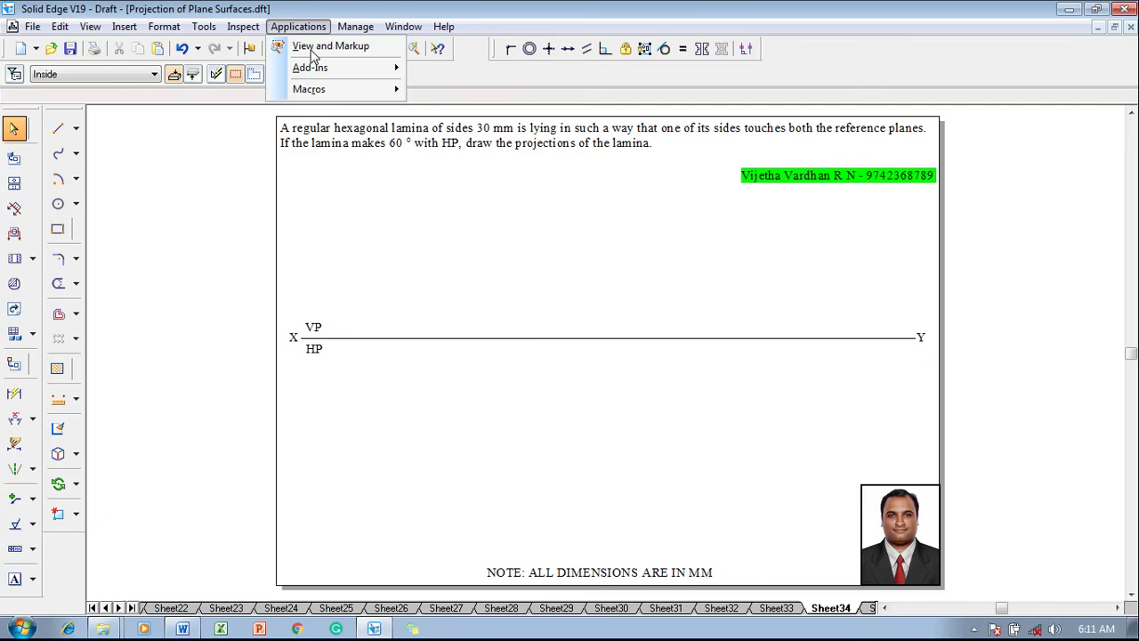
mouse_move(377, 90)
click(420, 91)
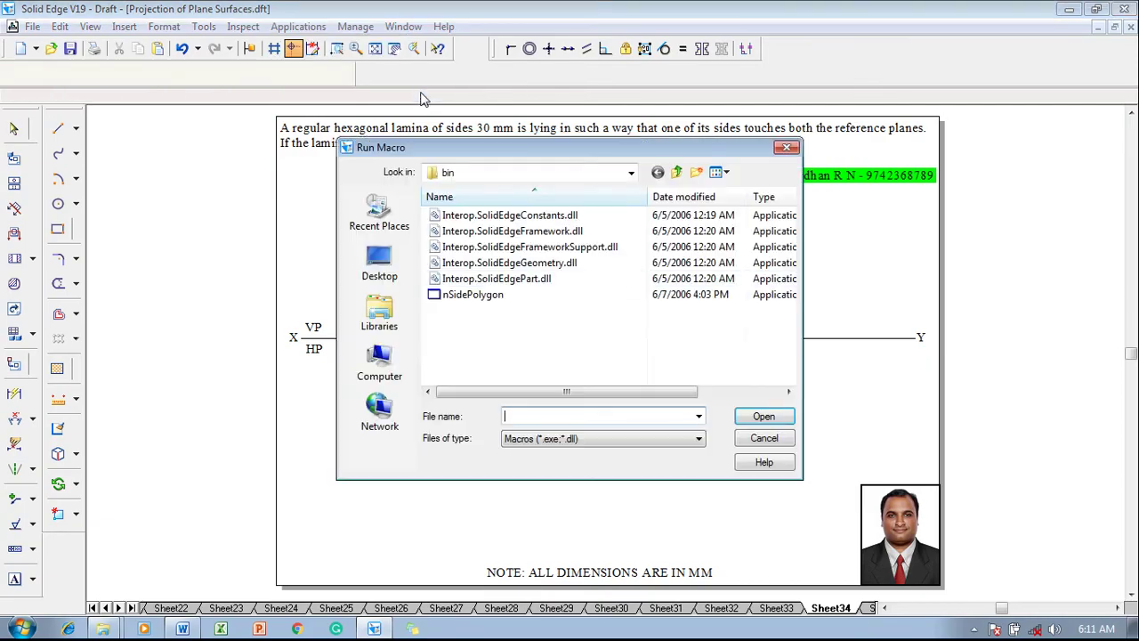
click(500, 297)
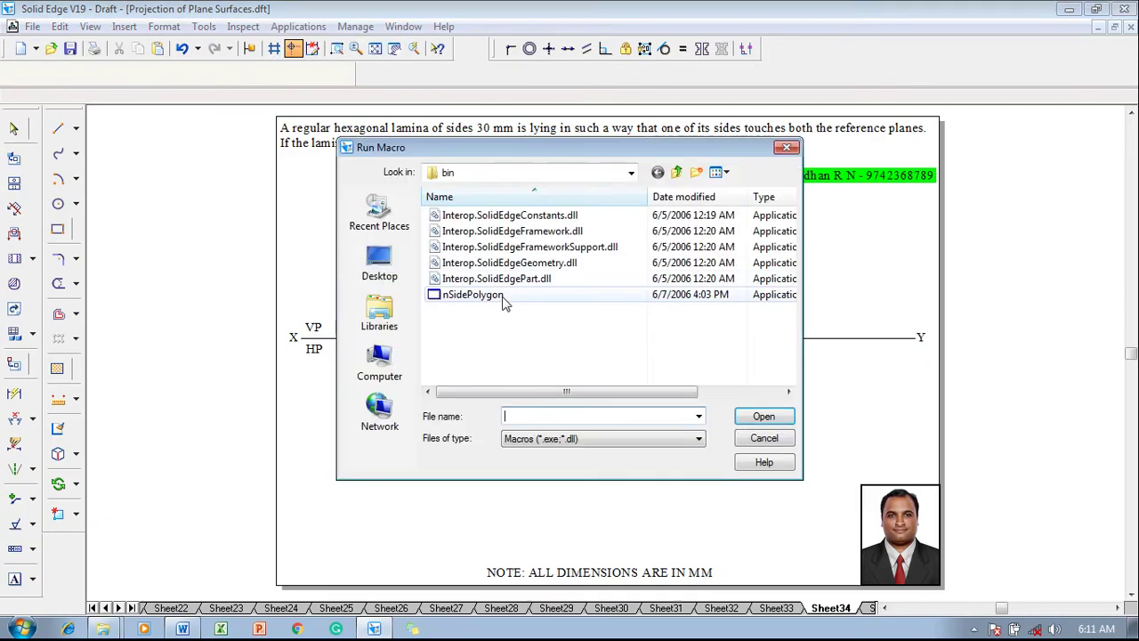
click(755, 413)
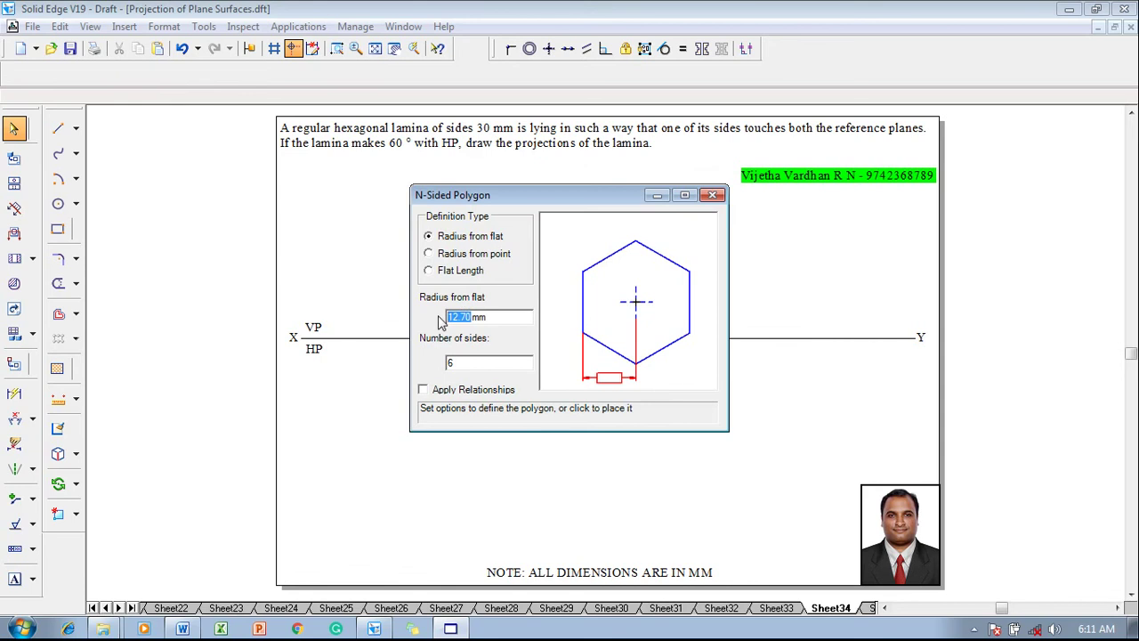
text(3)
click(428, 270)
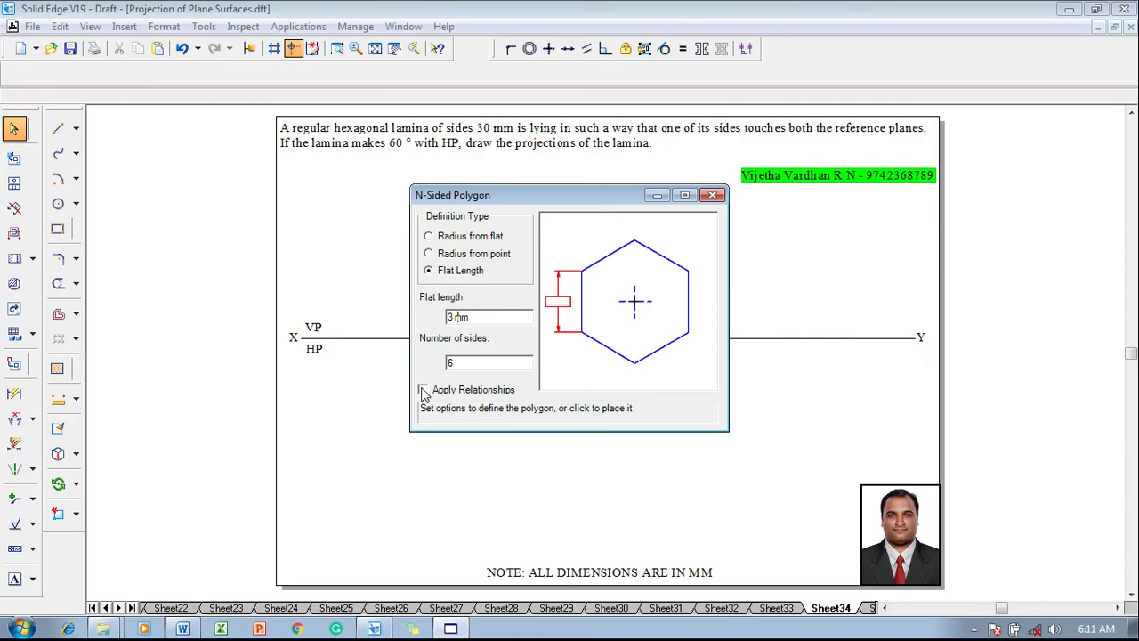
click(445, 448)
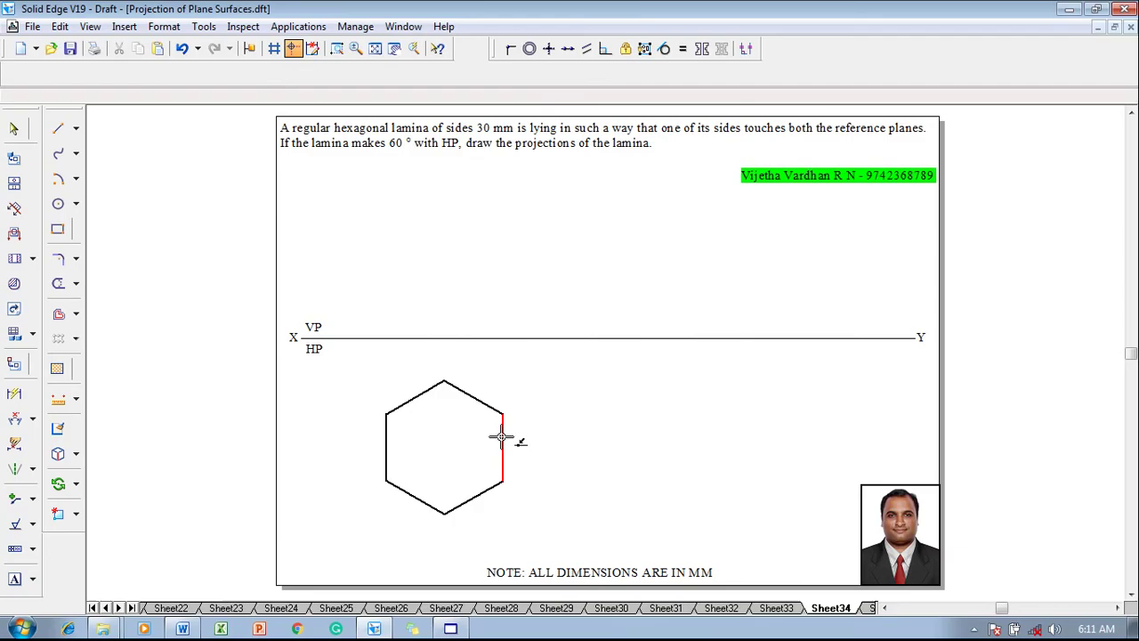
- Shift the whole hexagon slightly up and to the left
key(Escape)
drag(373, 380, 524, 535)
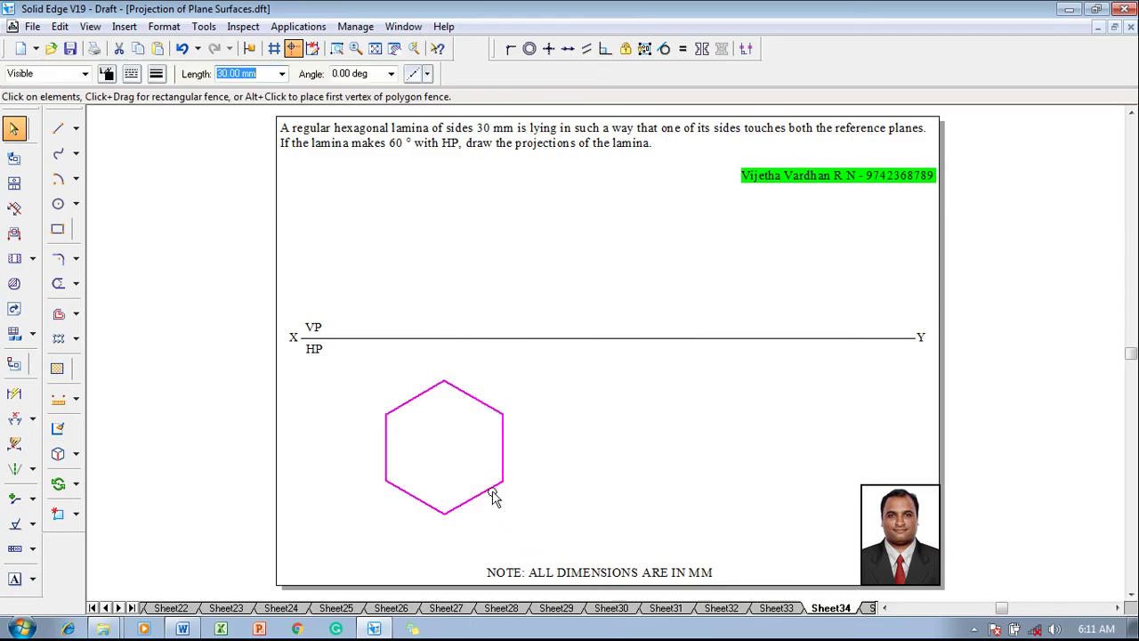
drag(491, 492, 465, 475)
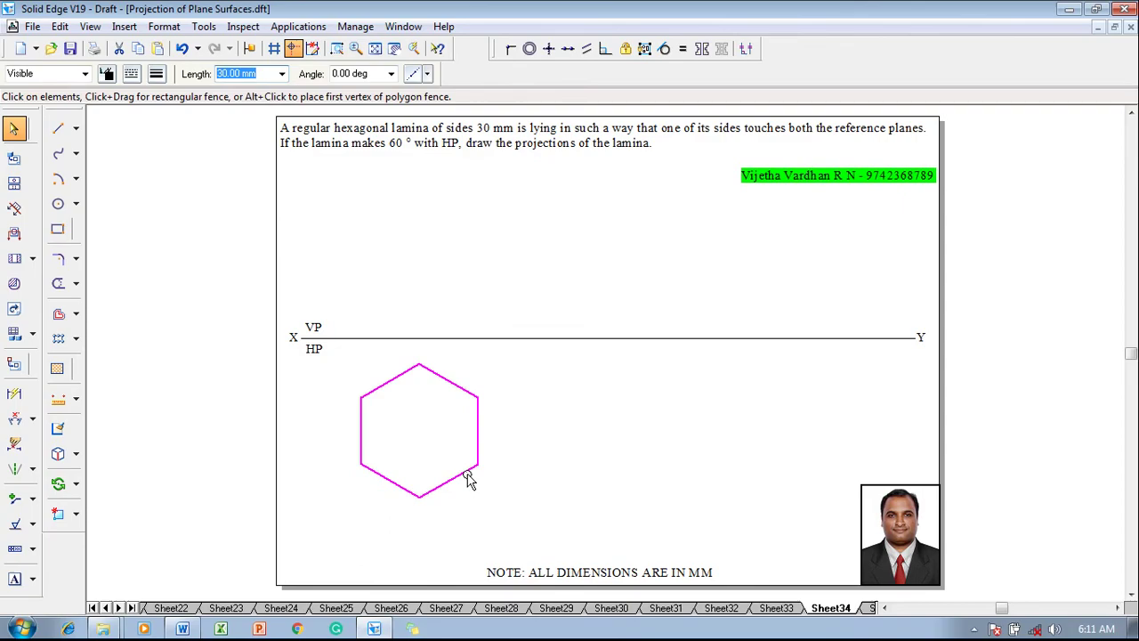
- Dimension the hexagon's left vertical side as 30
click(14, 393)
click(361, 437)
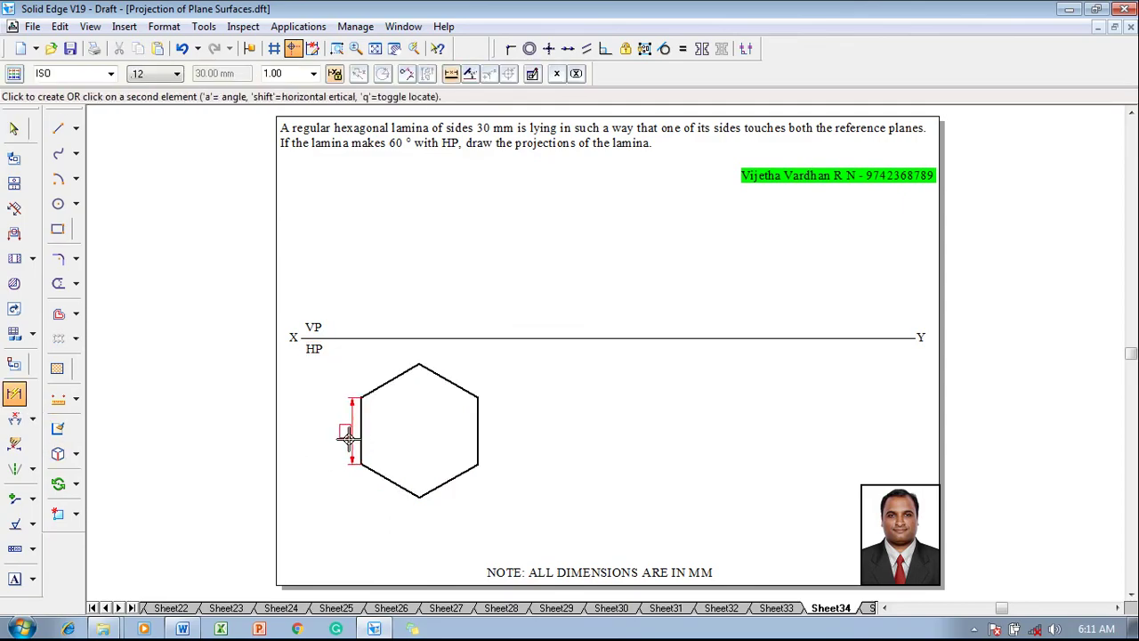
click(341, 430)
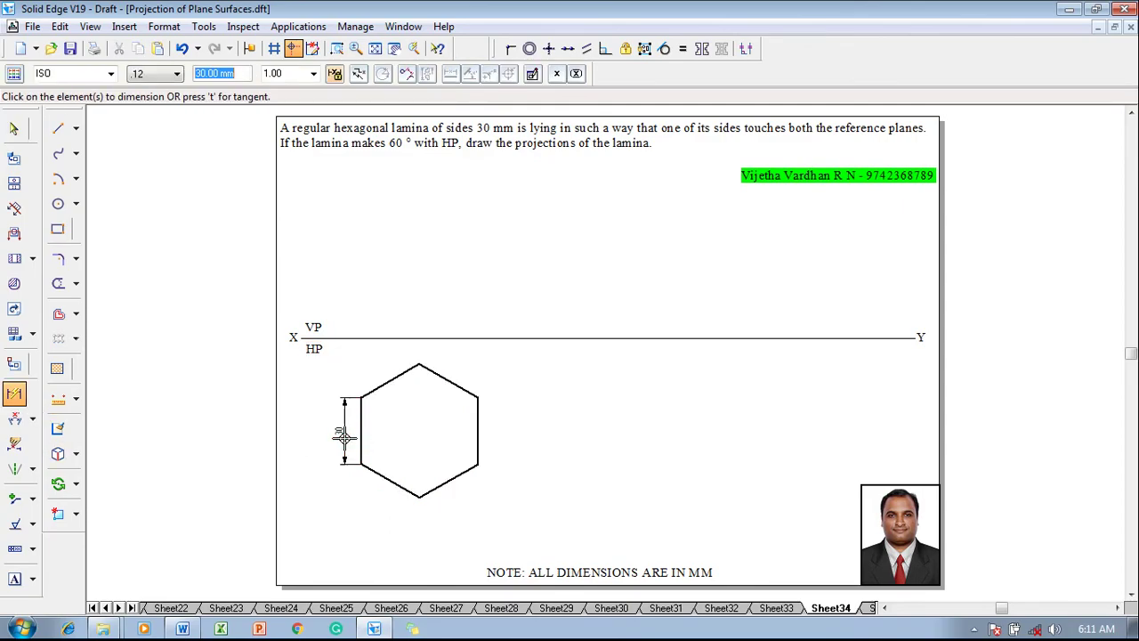
- Draw thin vertical projectors from the hexagon's left, bottom and right vertices up to XY
click(58, 128)
click(156, 74)
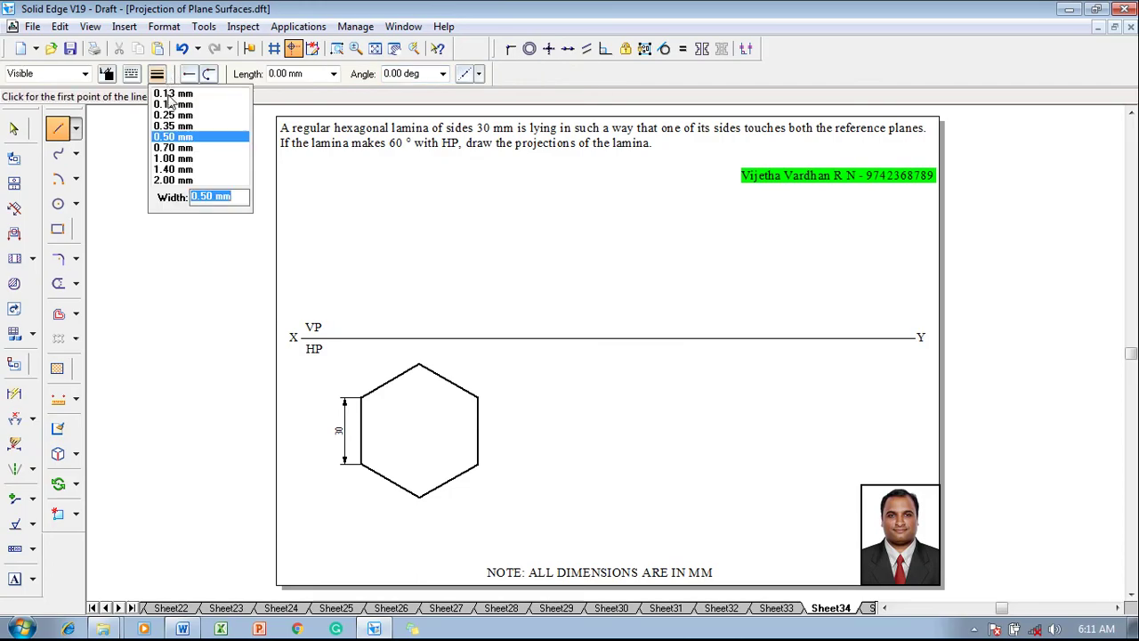
click(172, 96)
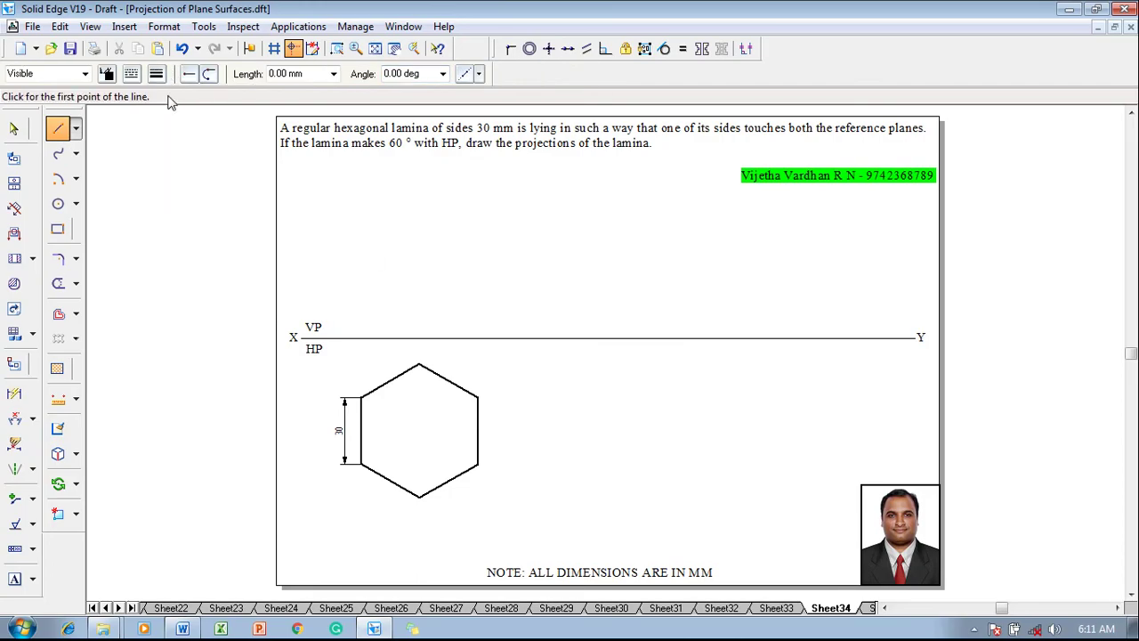
click(360, 397)
click(361, 337)
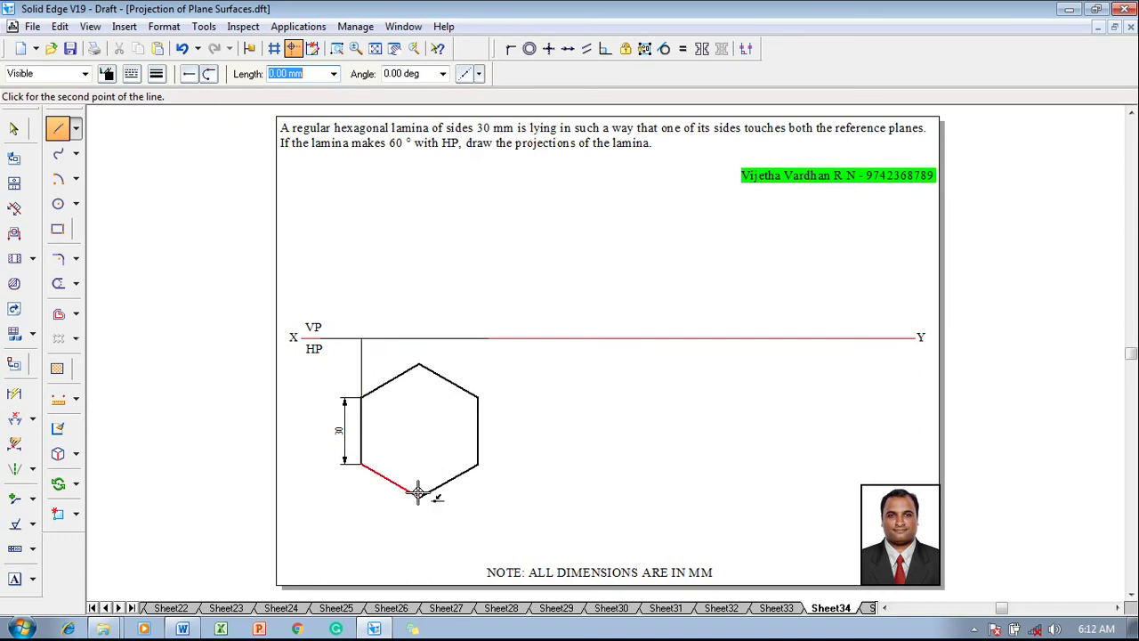
click(419, 339)
right_click(494, 362)
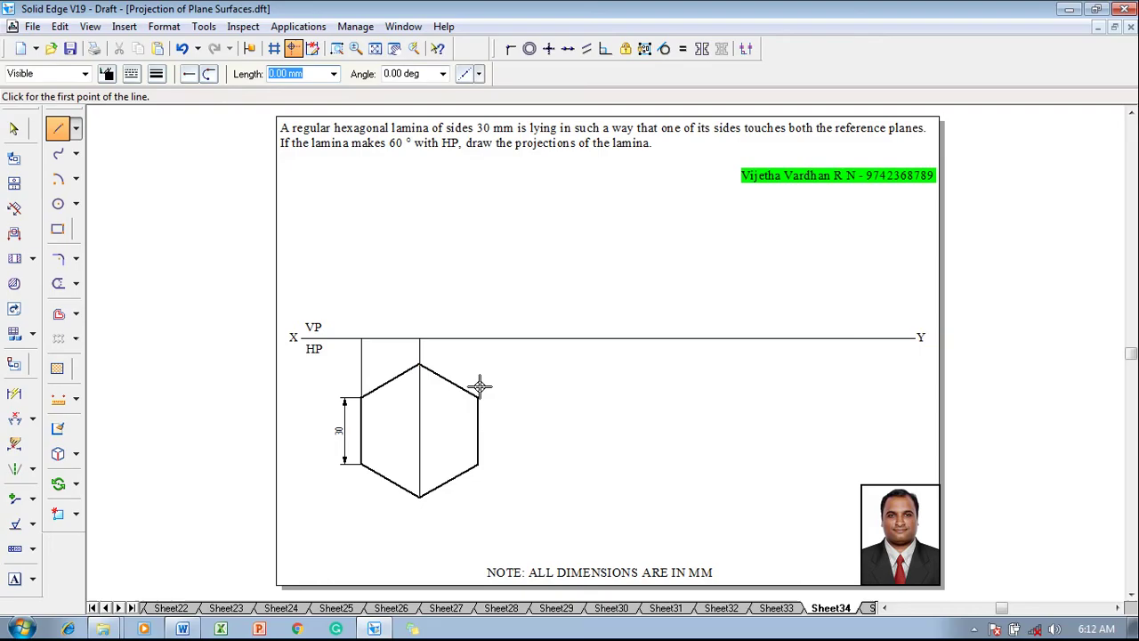
click(478, 397)
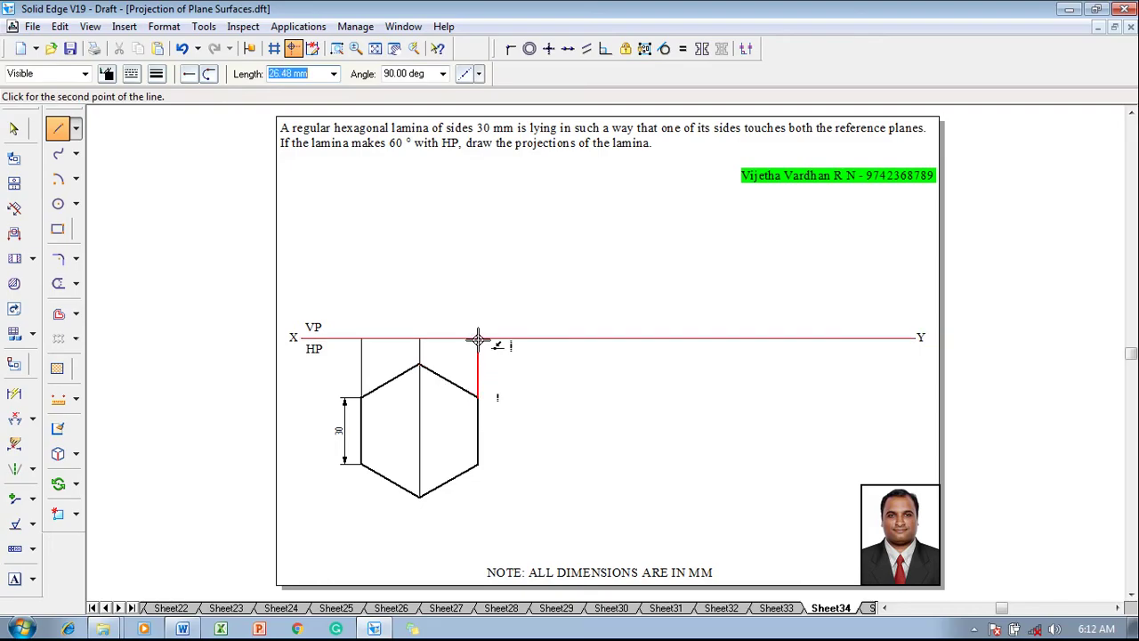
click(478, 338)
right_click(476, 322)
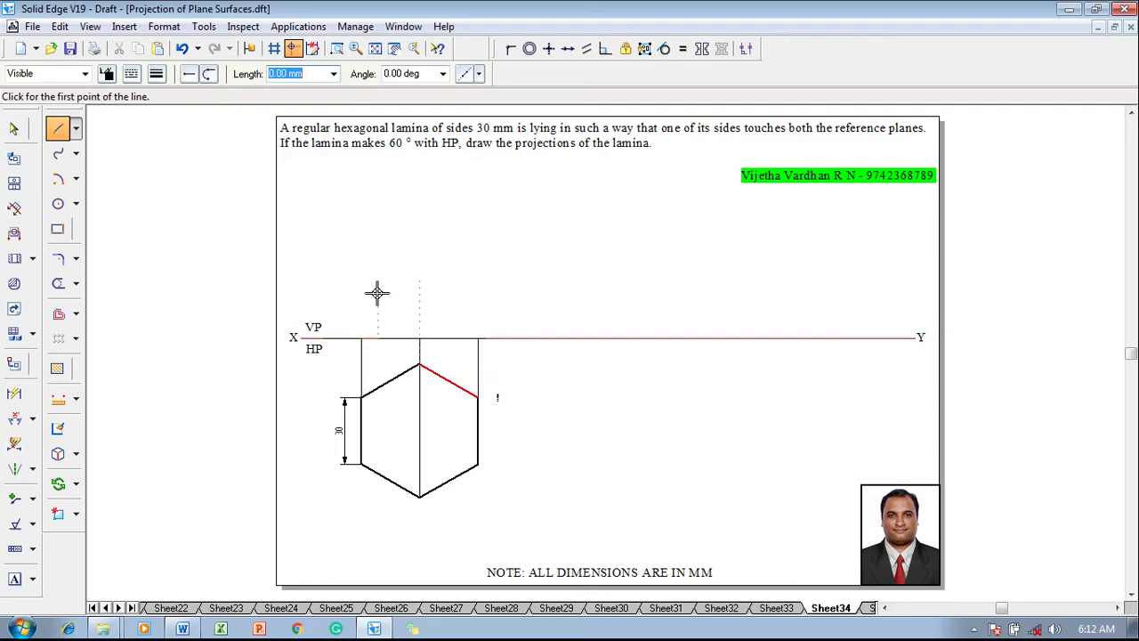
- Draw a thicker line along XY joining the left, middle and right projectors
click(362, 338)
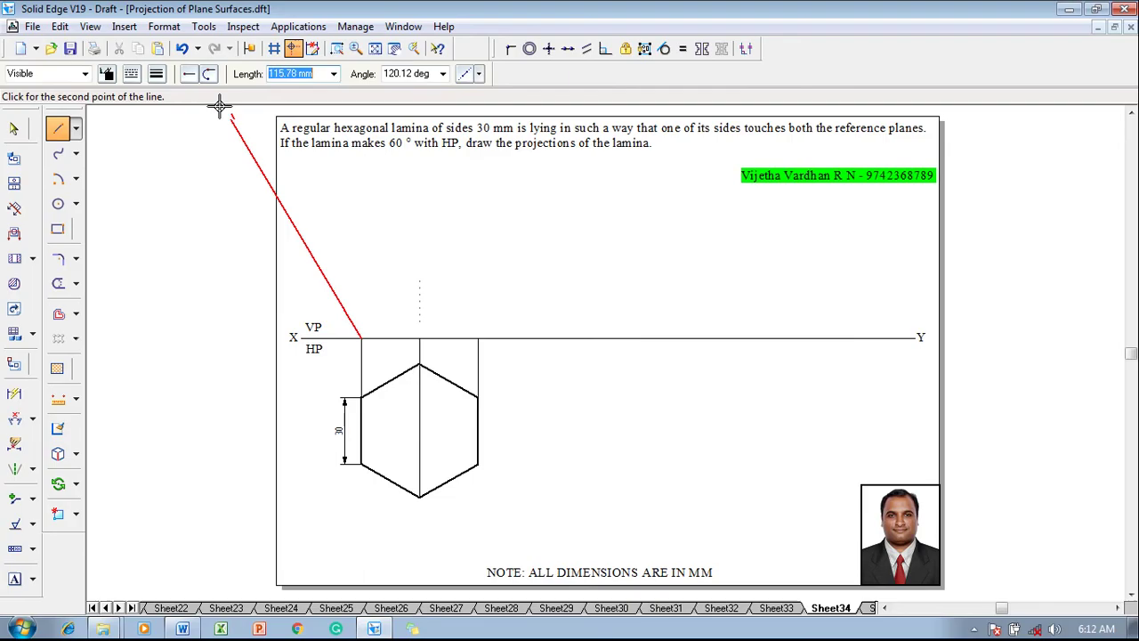
click(156, 74)
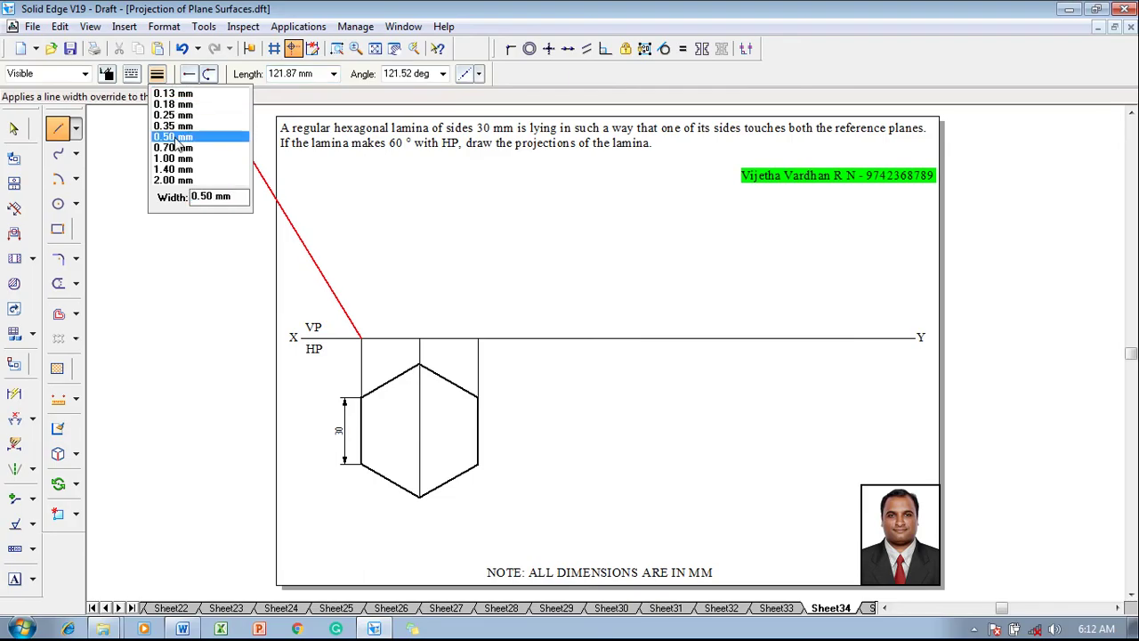
click(156, 74)
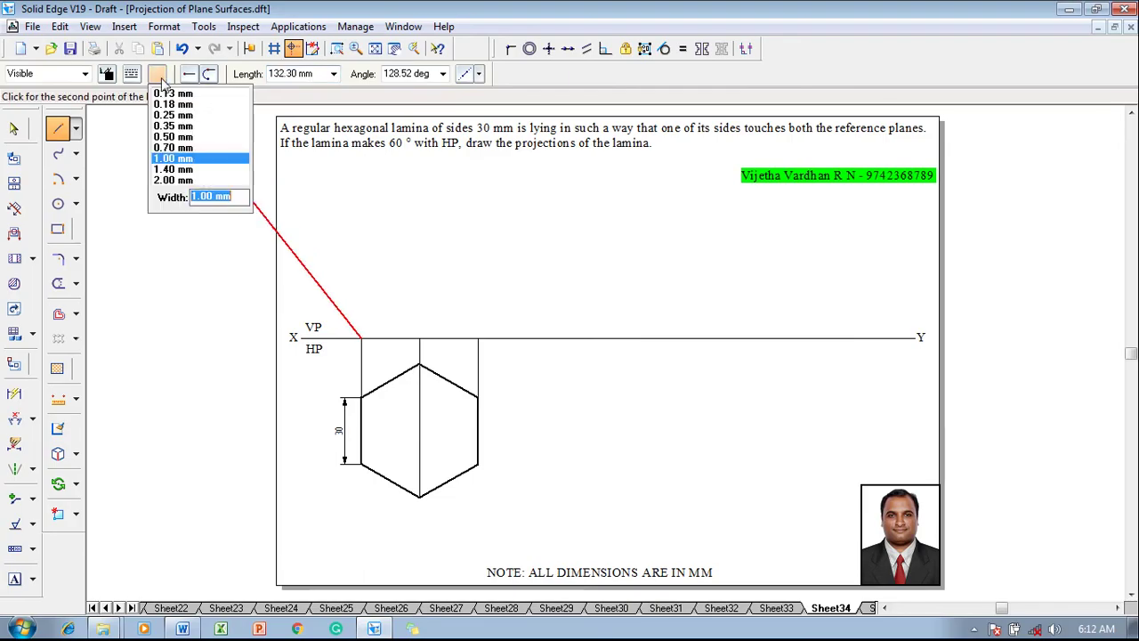
click(173, 136)
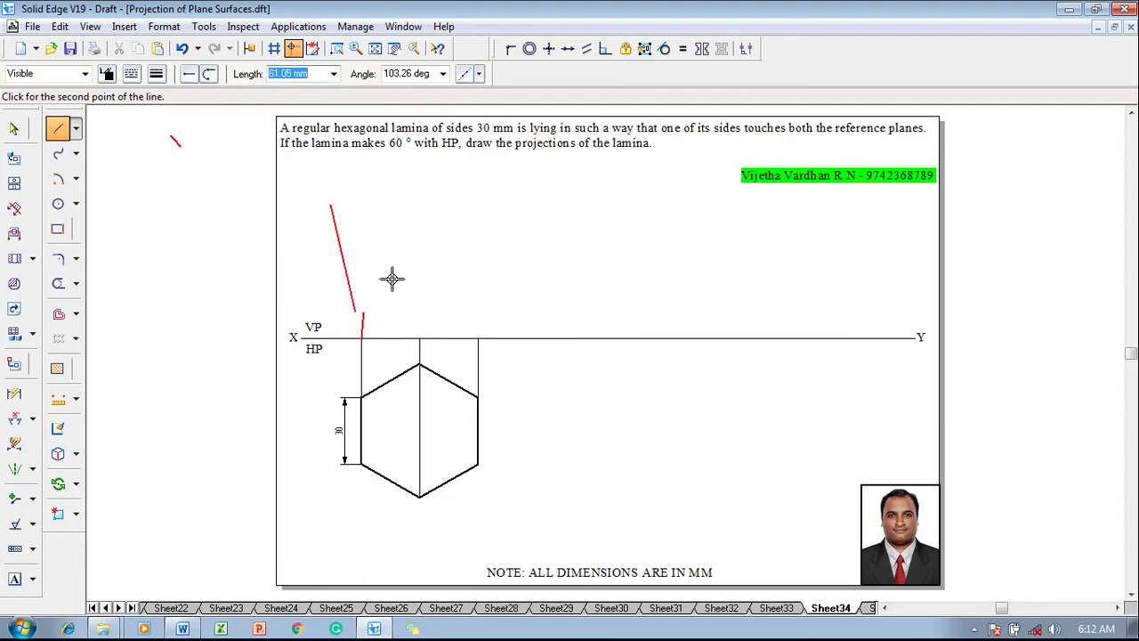
click(419, 338)
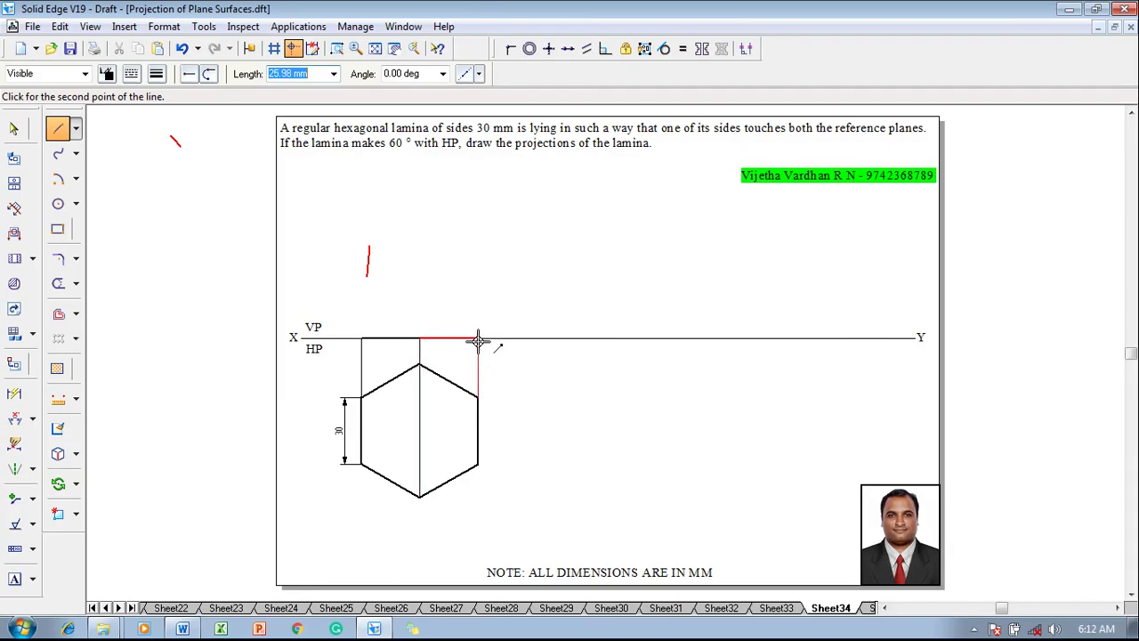
click(478, 338)
key(Escape)
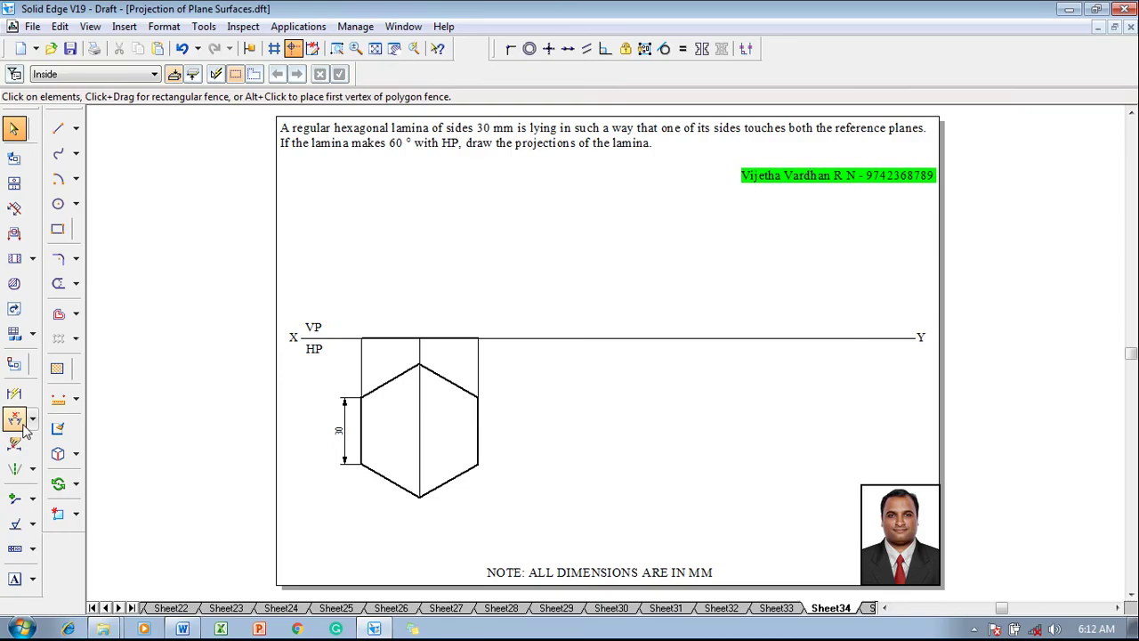
- Letter the hexagon corners a–f and add front-view labels b'(a'), c'(f'), d'(e') above XY
click(14, 578)
click(343, 379)
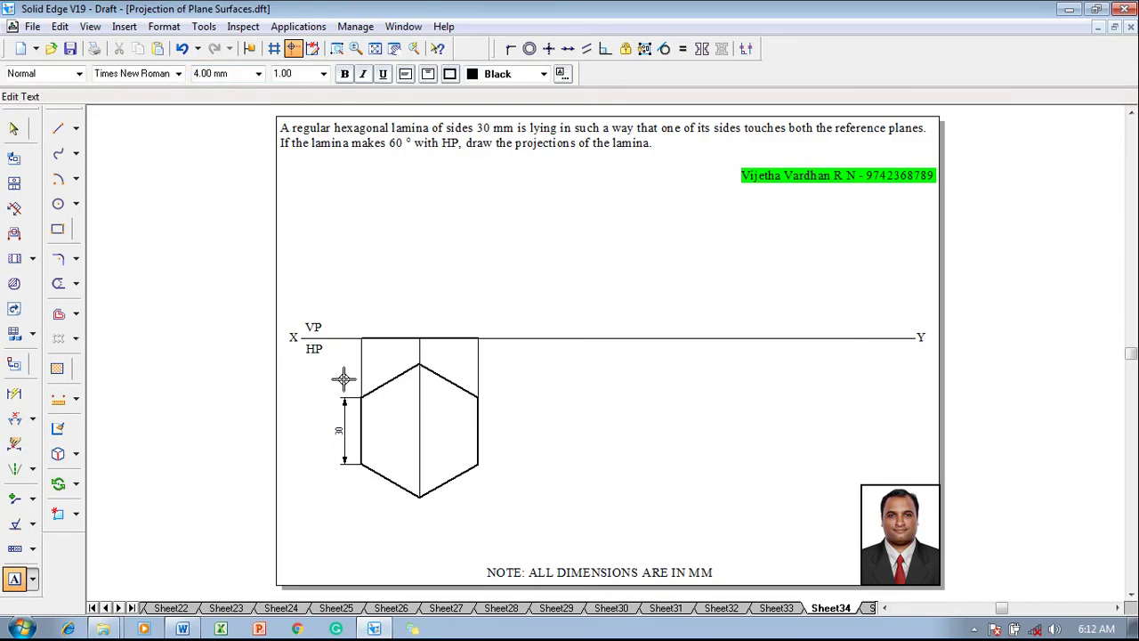
text(a)
click(344, 466)
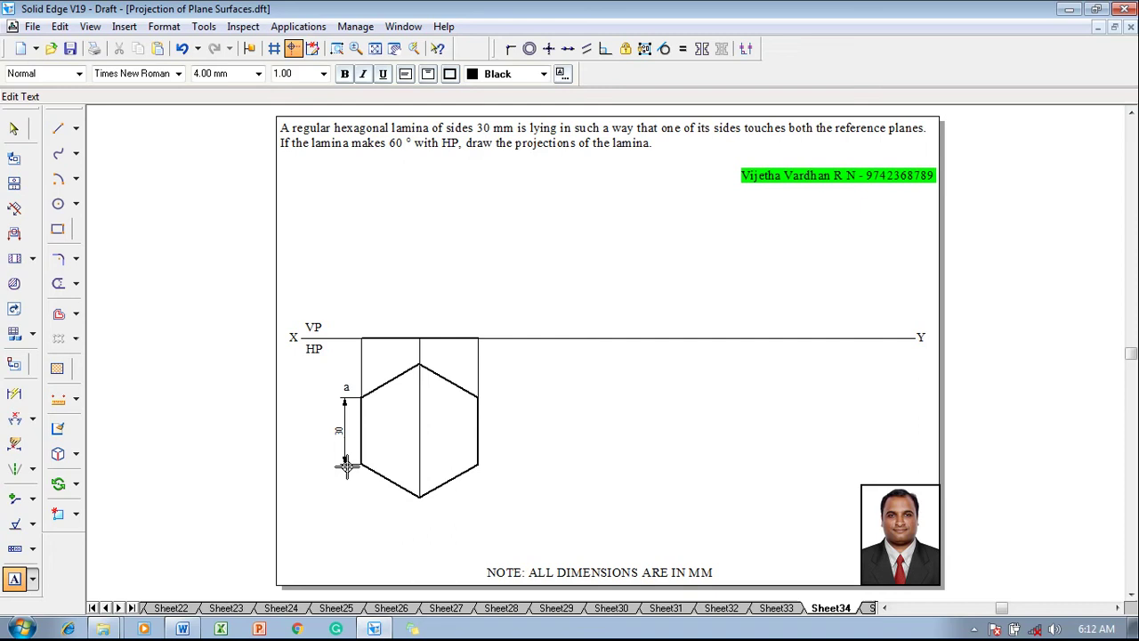
text(b)
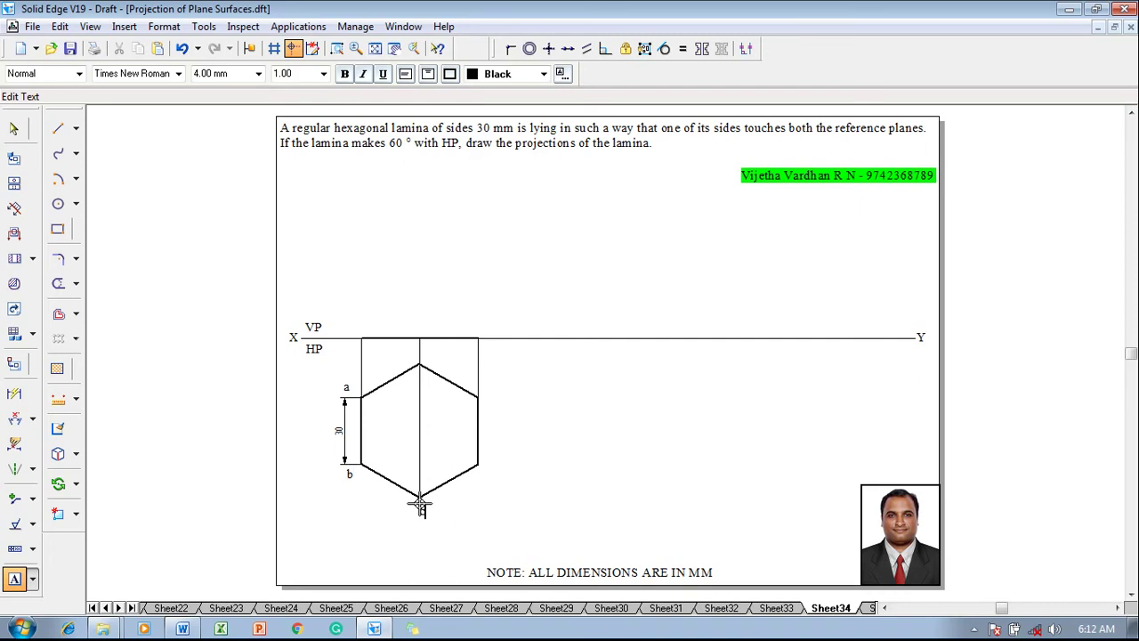
click(484, 467)
text(d)
click(483, 378)
click(410, 349)
text(f)
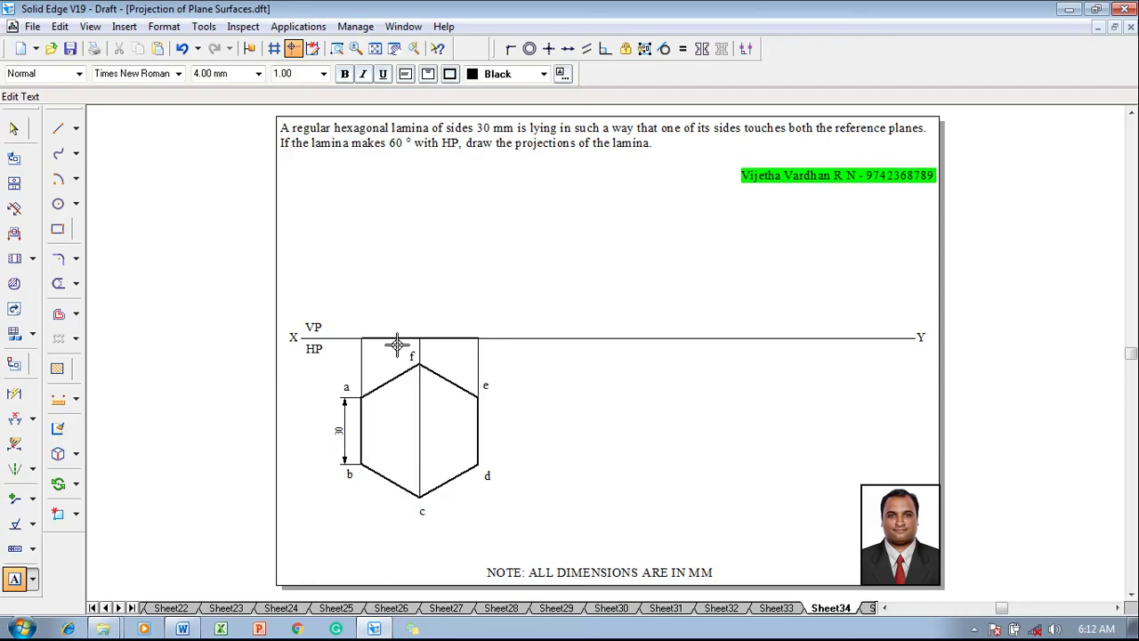
click(357, 318)
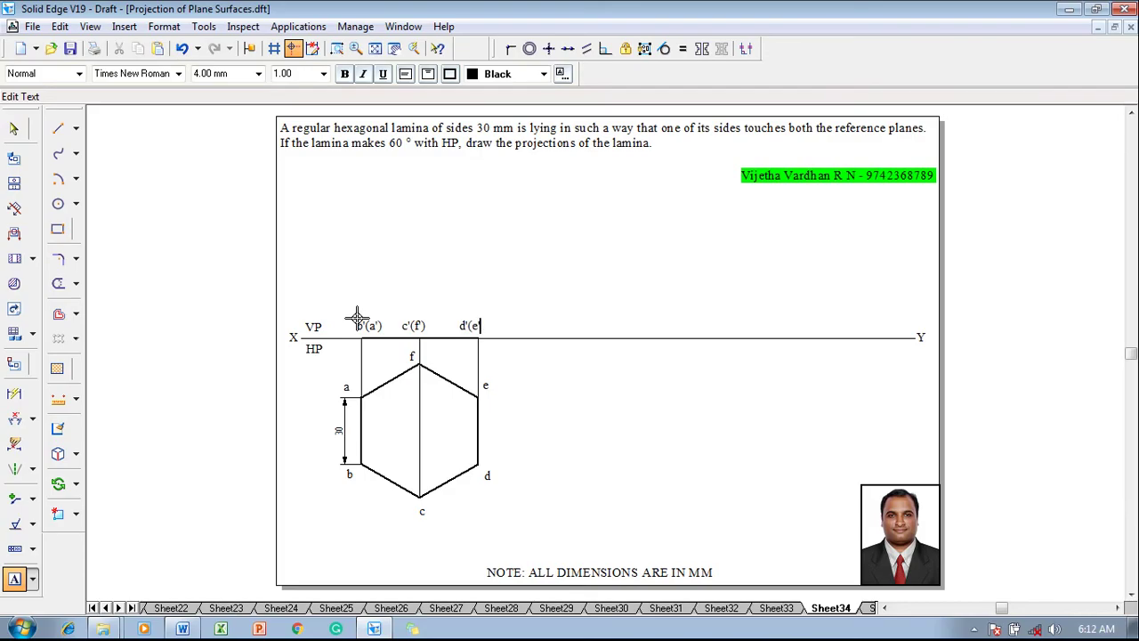
key(Escape)
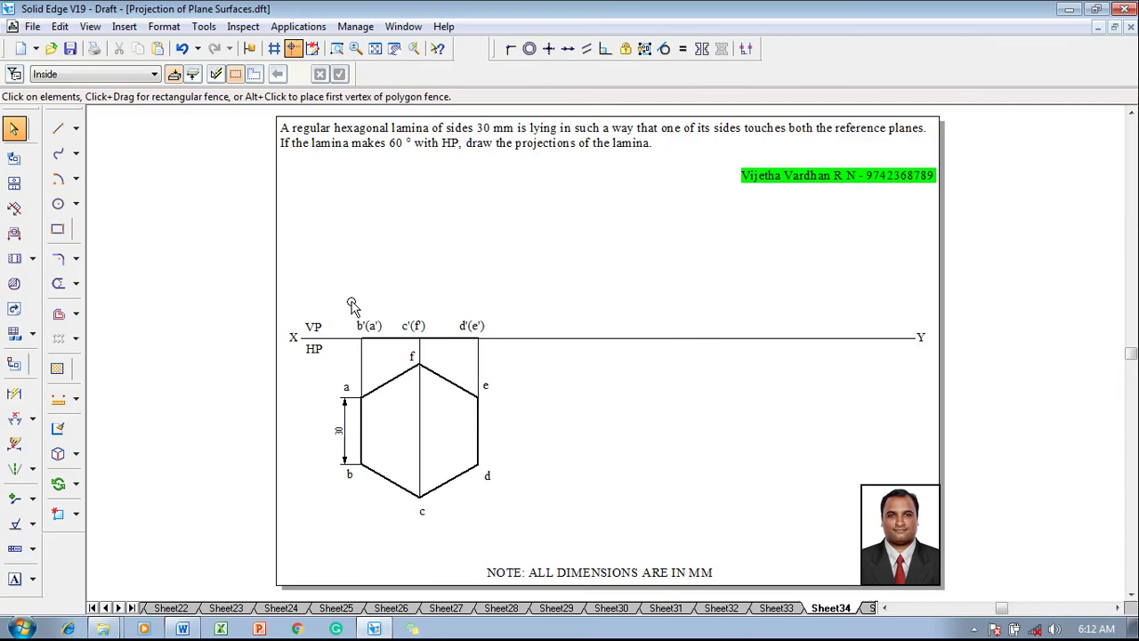
- Copy the b'(a') c'(f') d'(e') edge line and labels further right along XY
drag(352, 305, 489, 354)
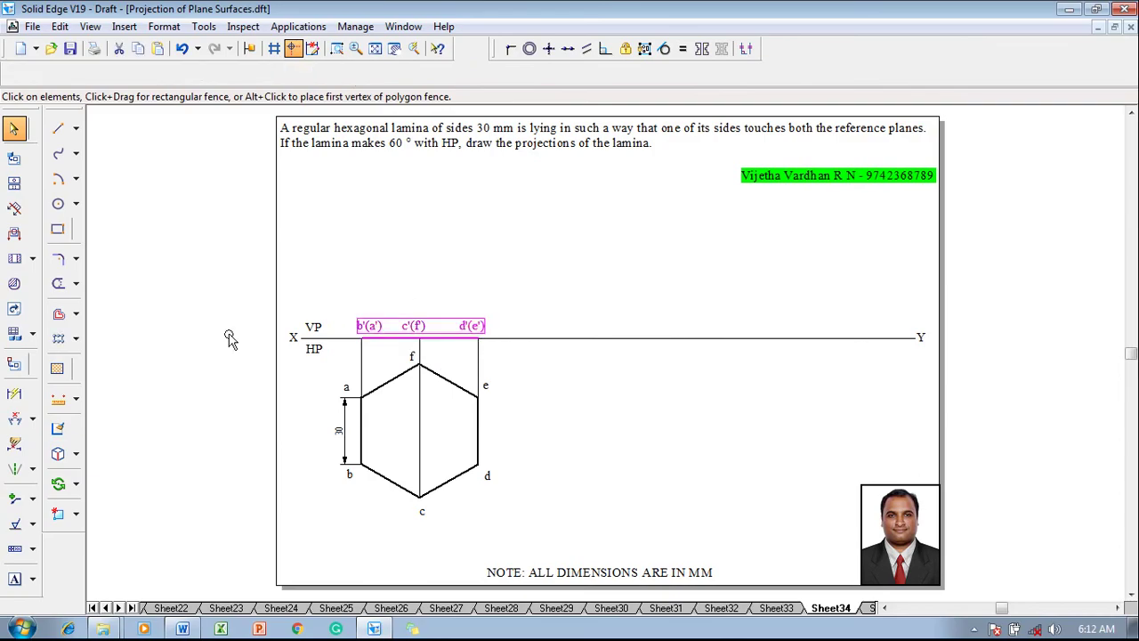
click(77, 484)
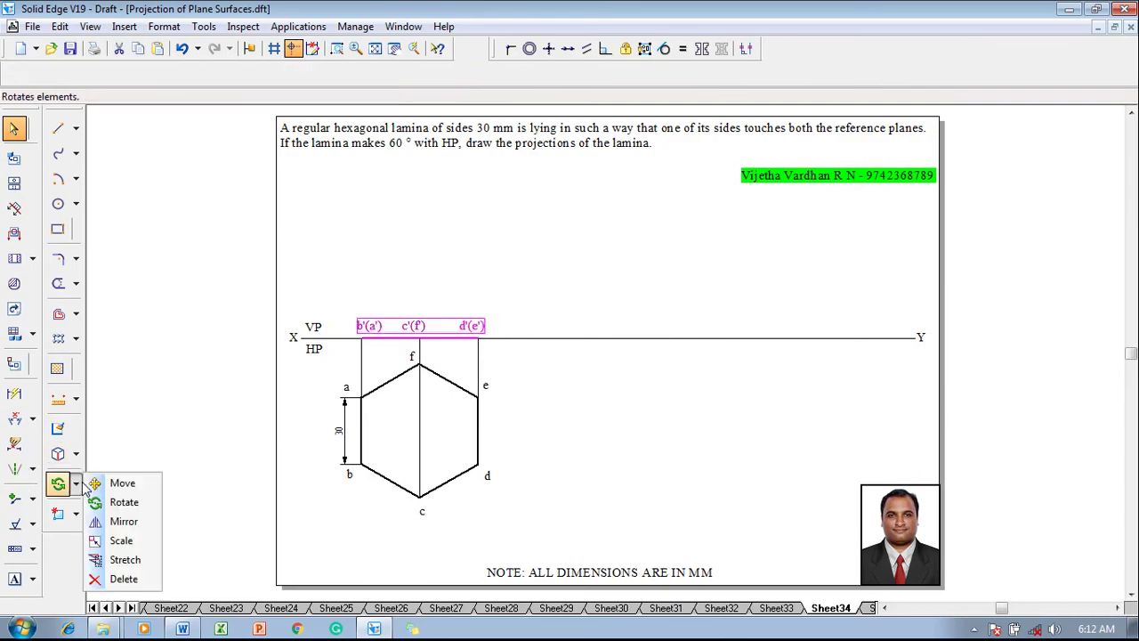
click(96, 484)
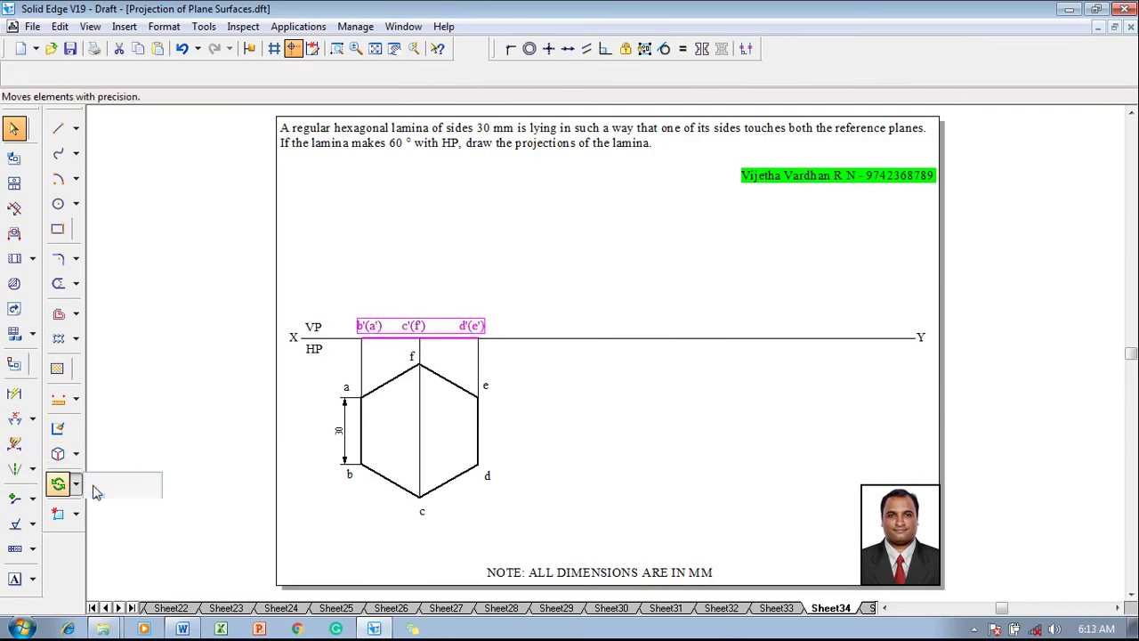
click(362, 339)
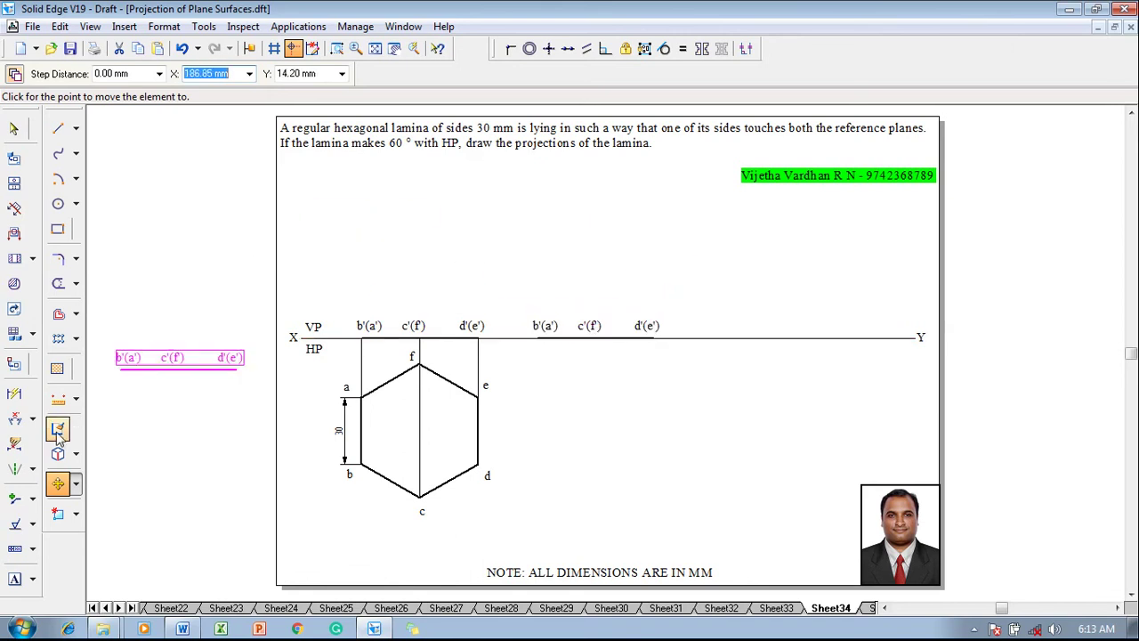
- Begin rotating the copied edge about b'(a'), using the d'(e') end as reference
click(76, 483)
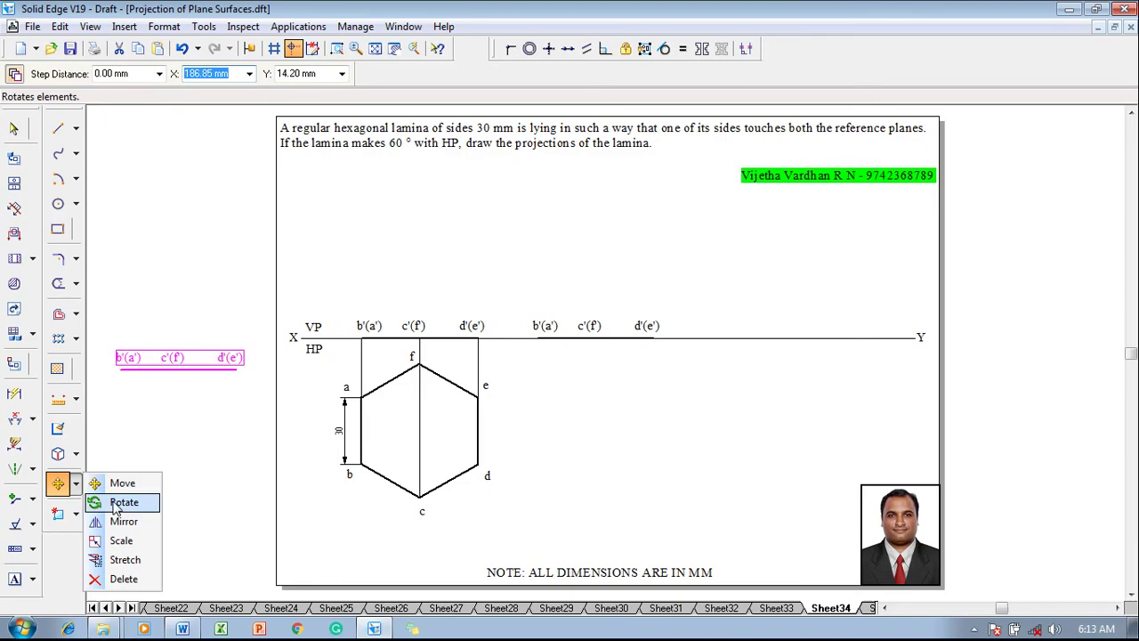
click(120, 502)
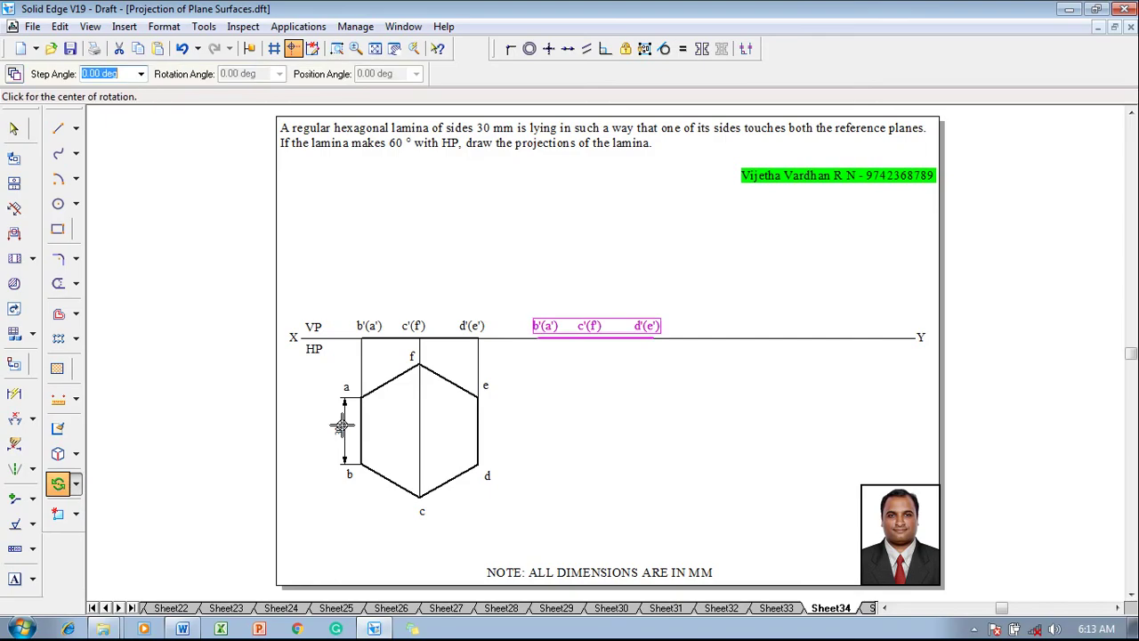
click(535, 338)
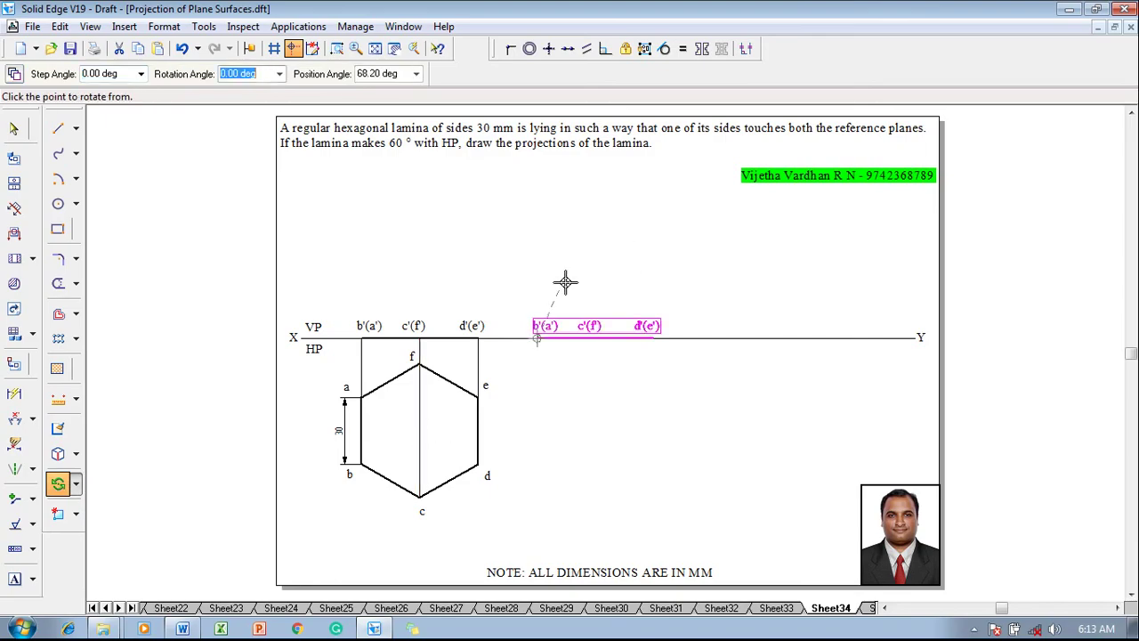
click(651, 335)
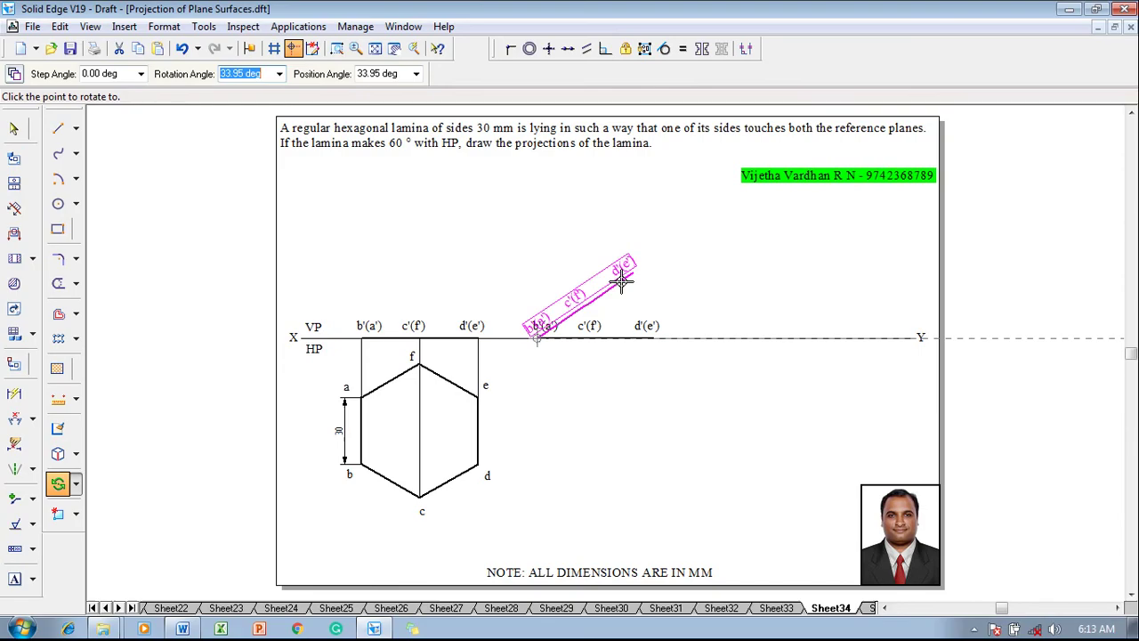
- Rotate the copied edge view 60° about b'(a')
text(60)
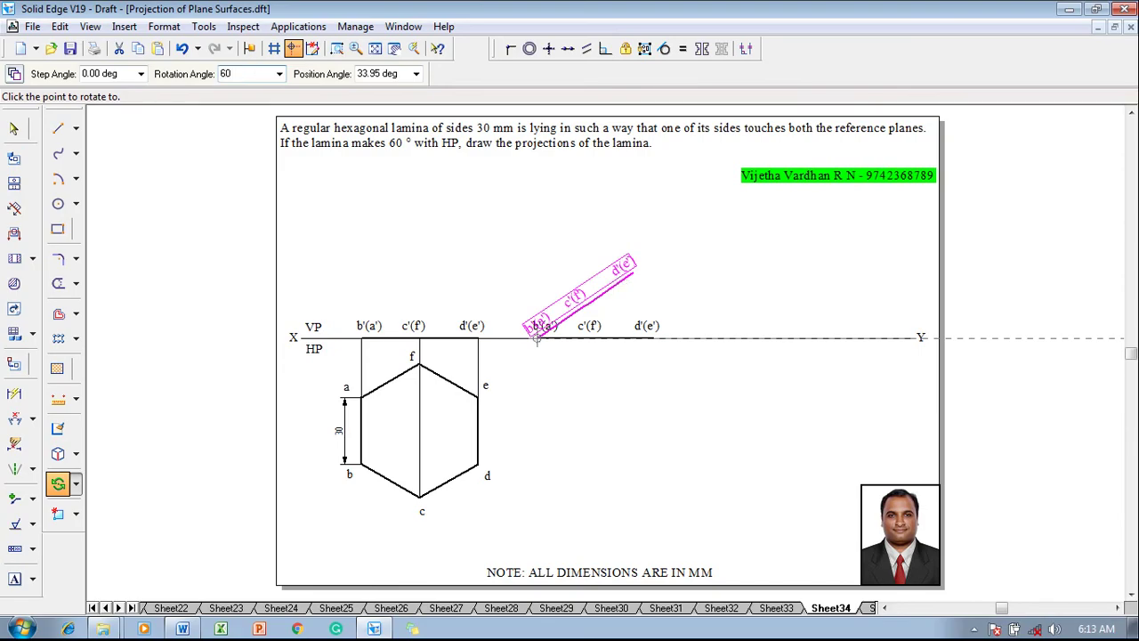
key(Return)
click(618, 308)
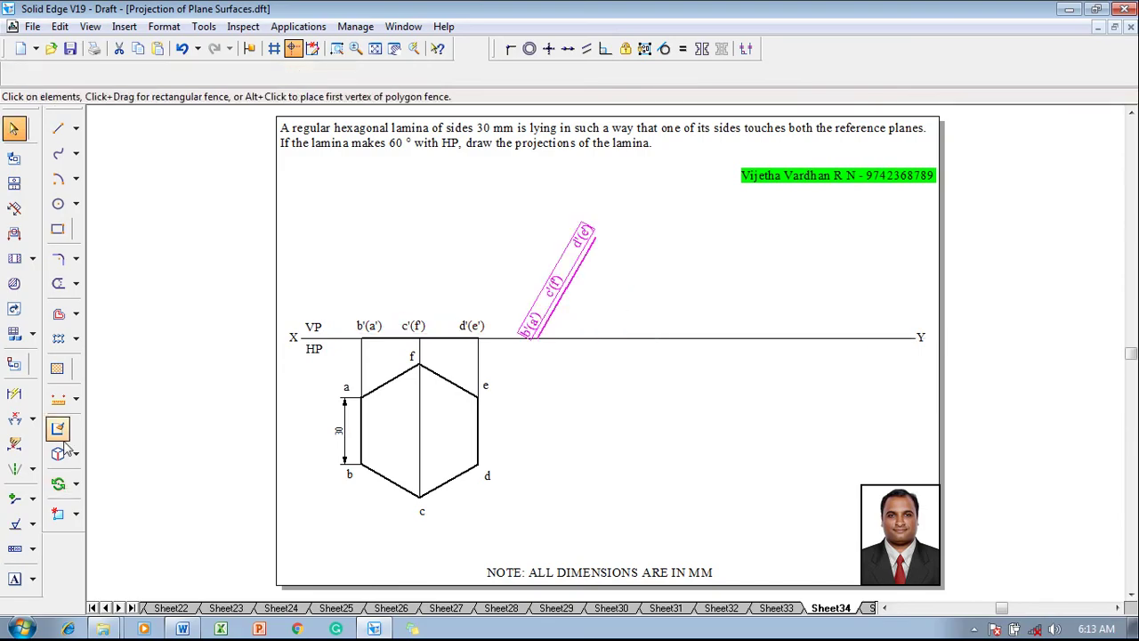
- Dimension the 60° angle between the inclined edge and the XY line
click(14, 418)
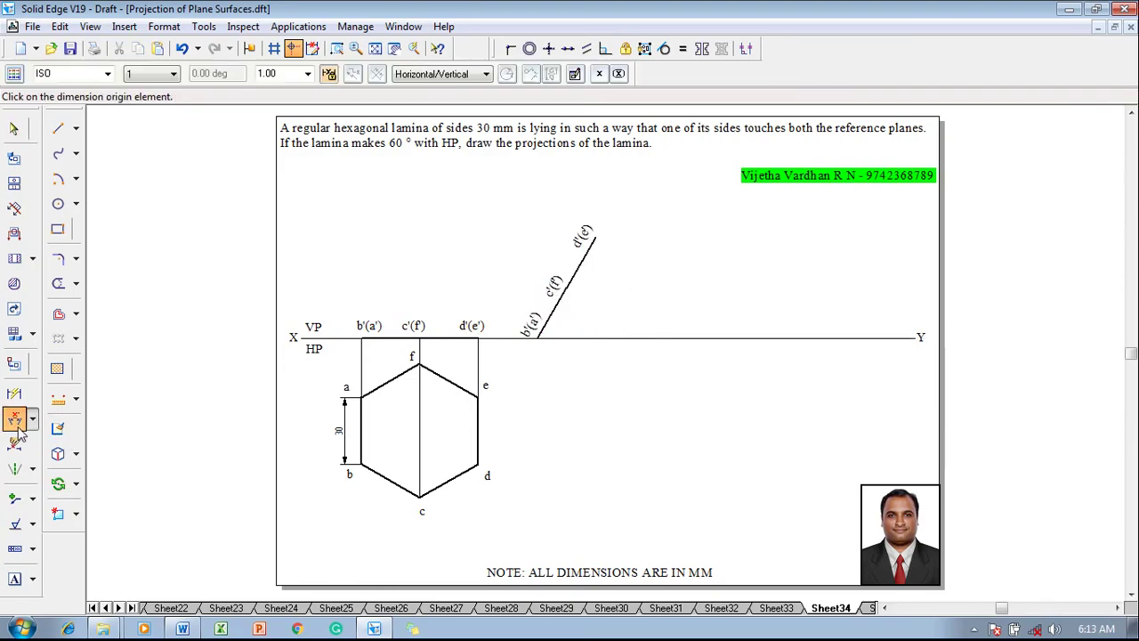
click(556, 312)
click(554, 335)
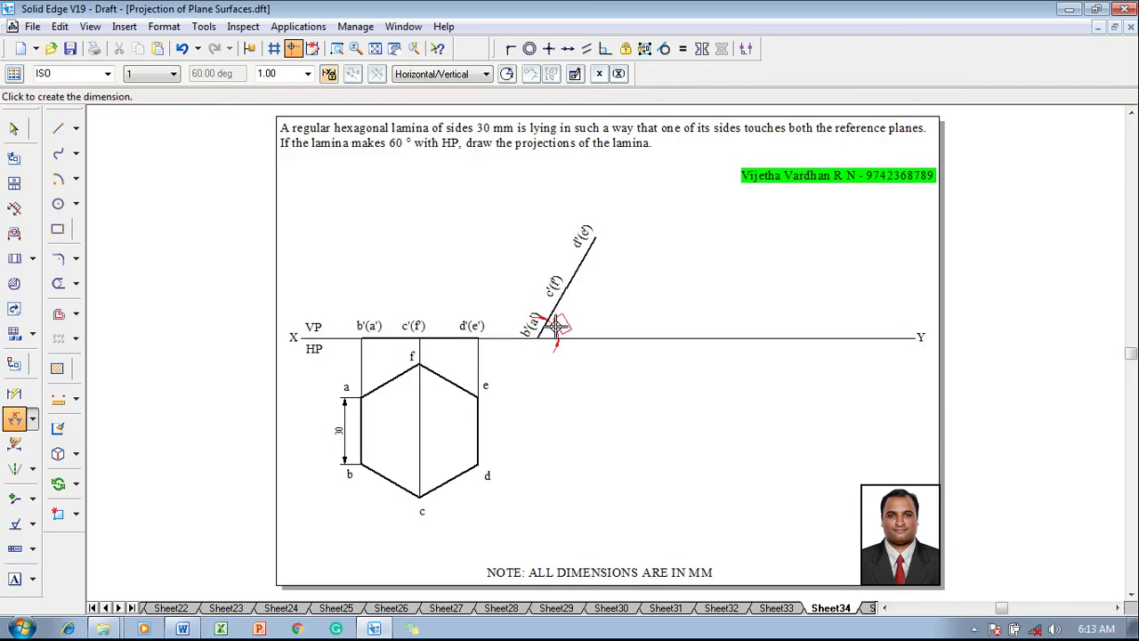
click(553, 323)
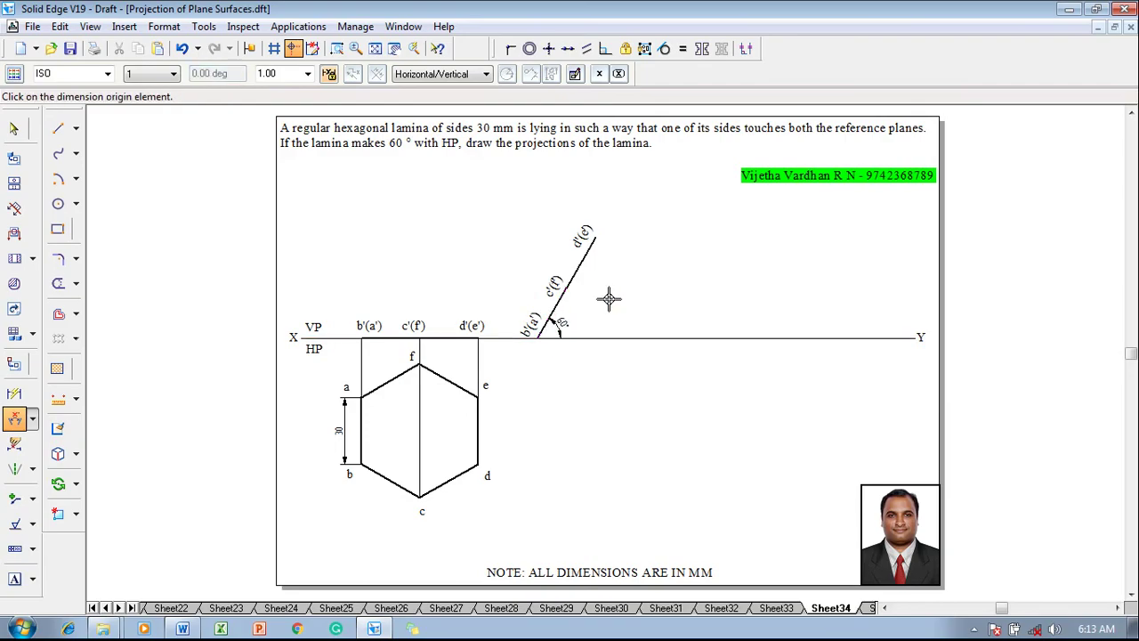
key(Escape)
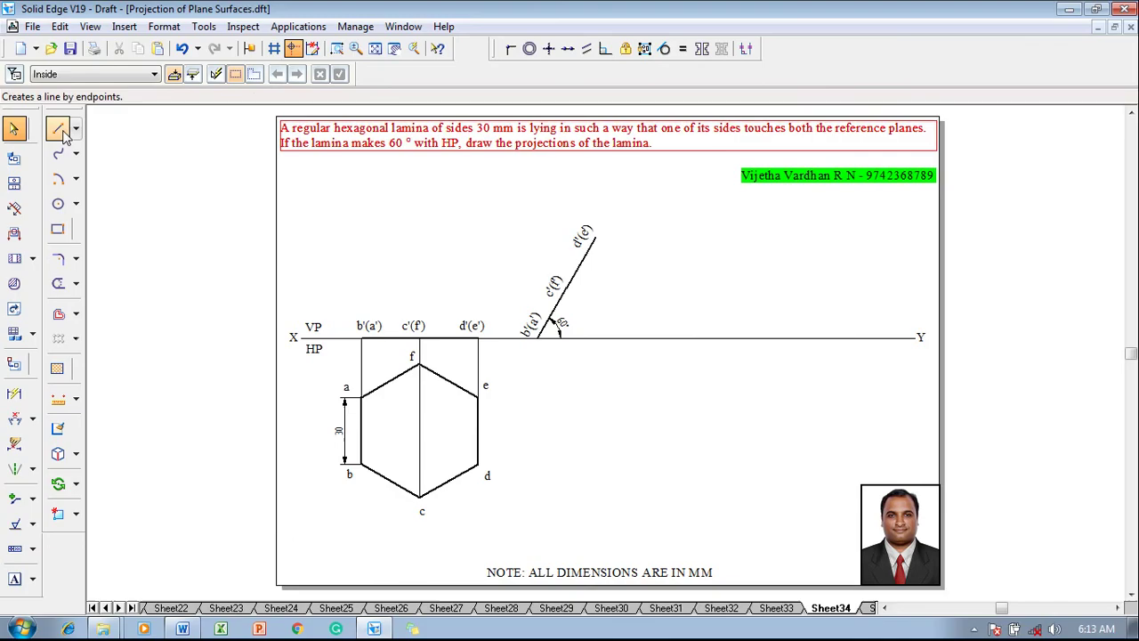
- With 0.13 mm lines, drop a projector from d'(e') and run horizontals from b and a
click(58, 128)
click(157, 75)
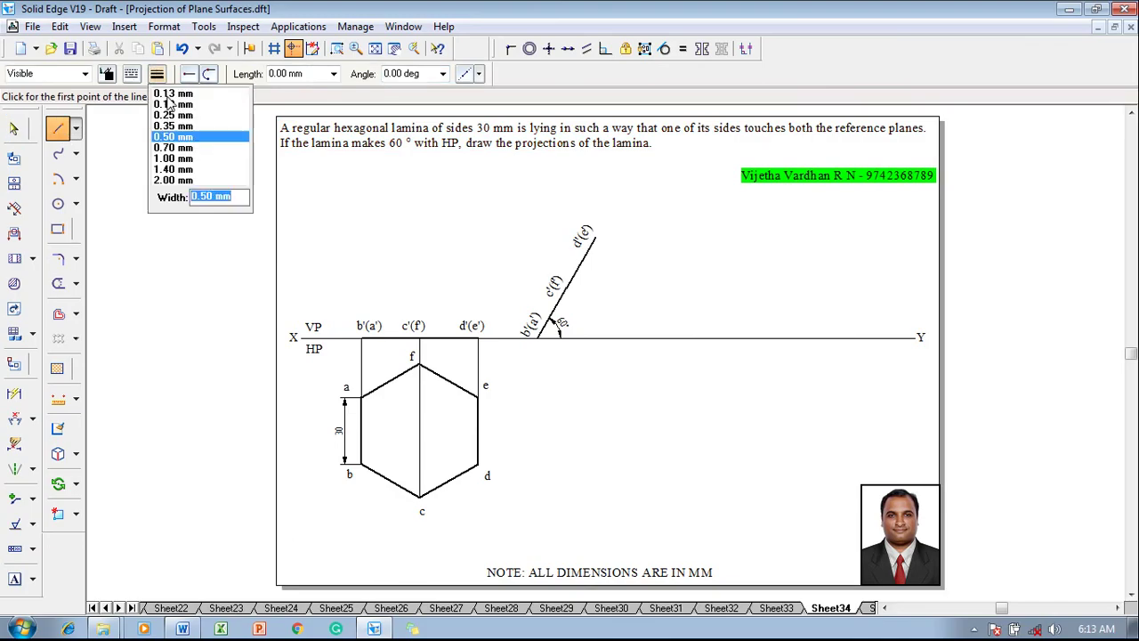
click(170, 92)
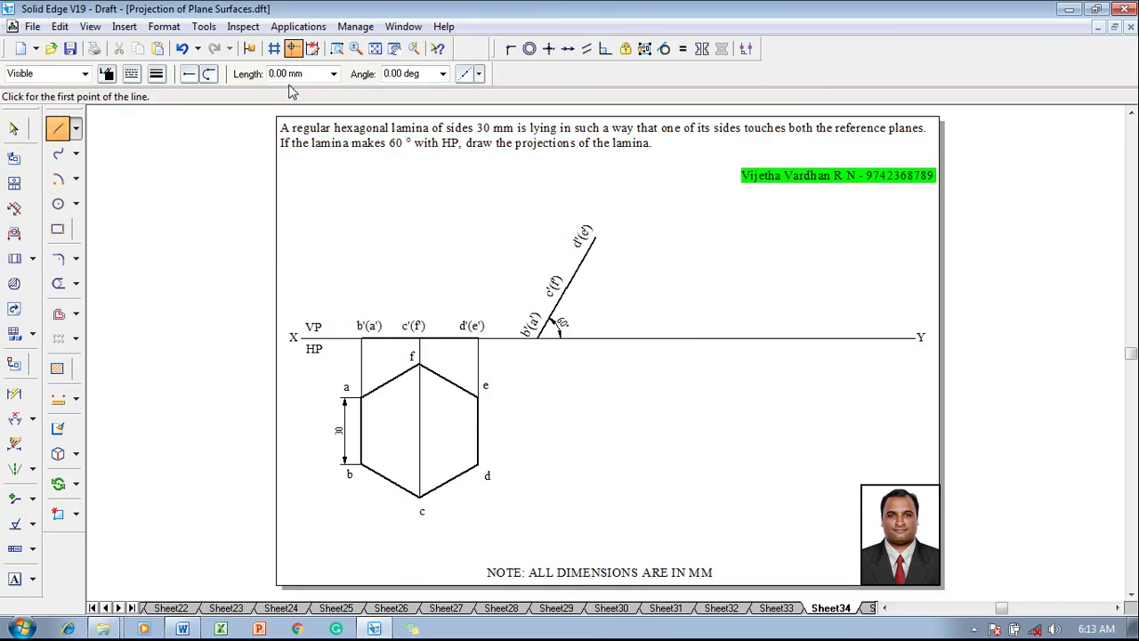
click(595, 239)
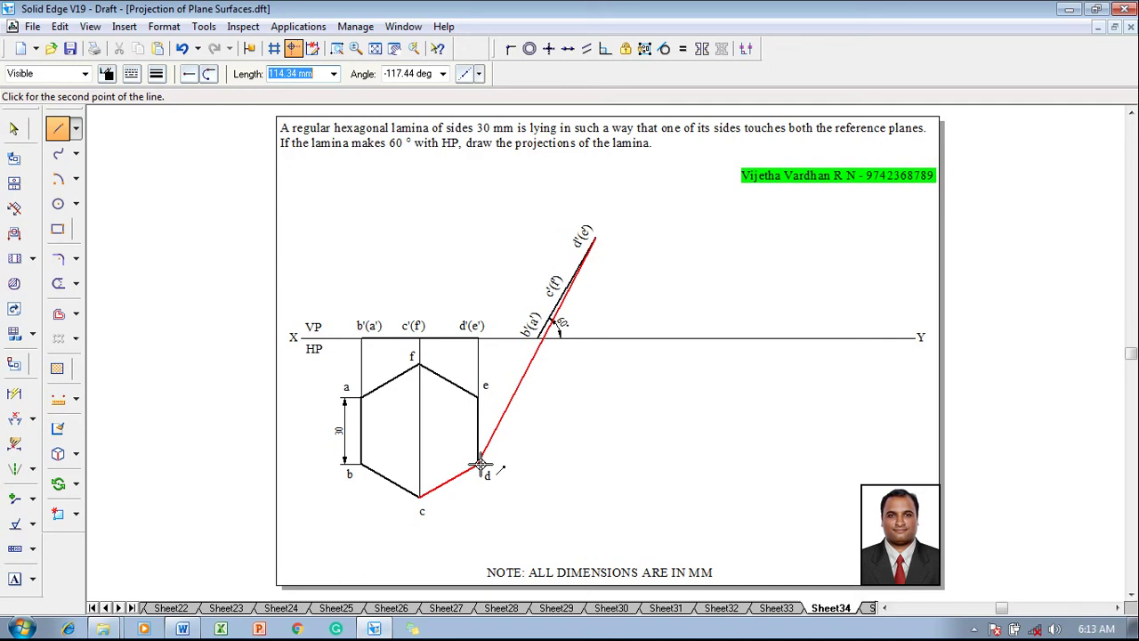
click(595, 463)
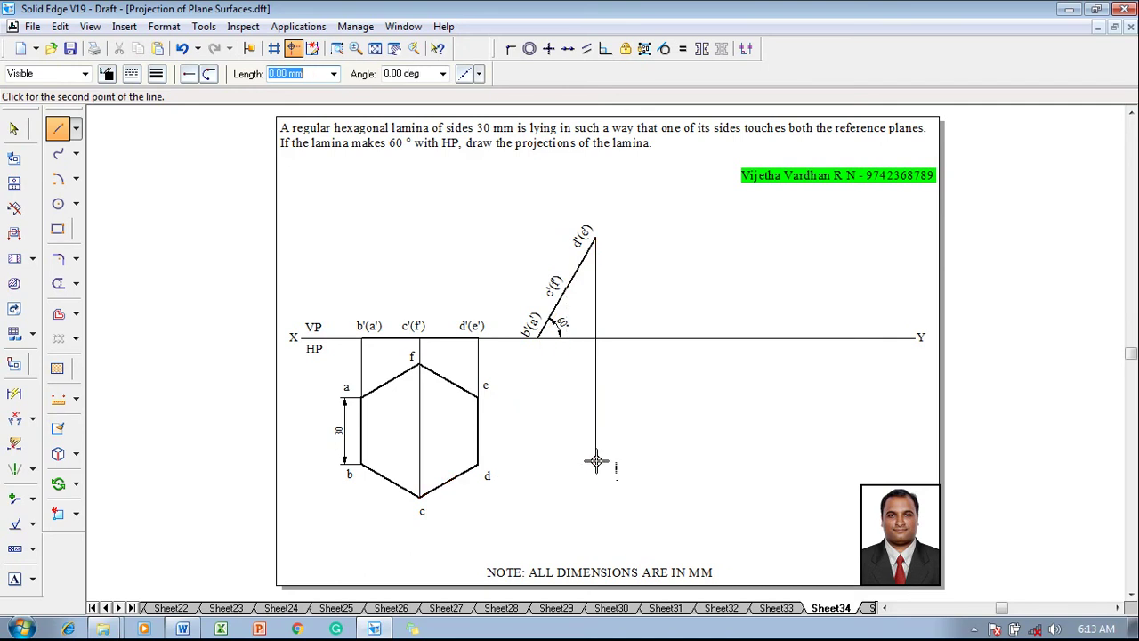
click(361, 463)
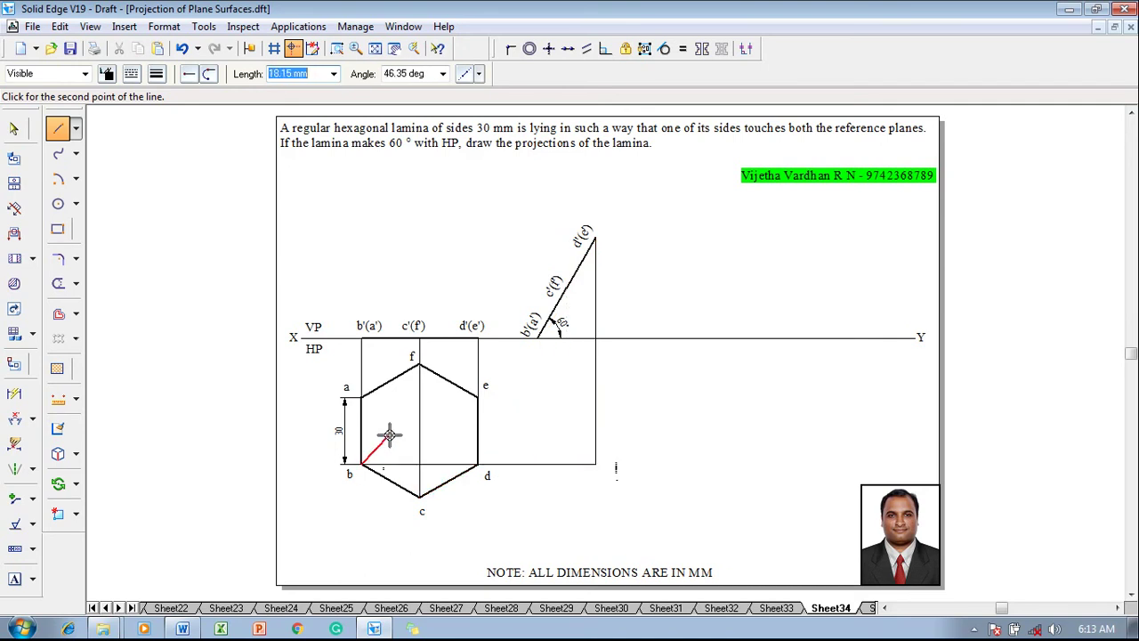
click(361, 397)
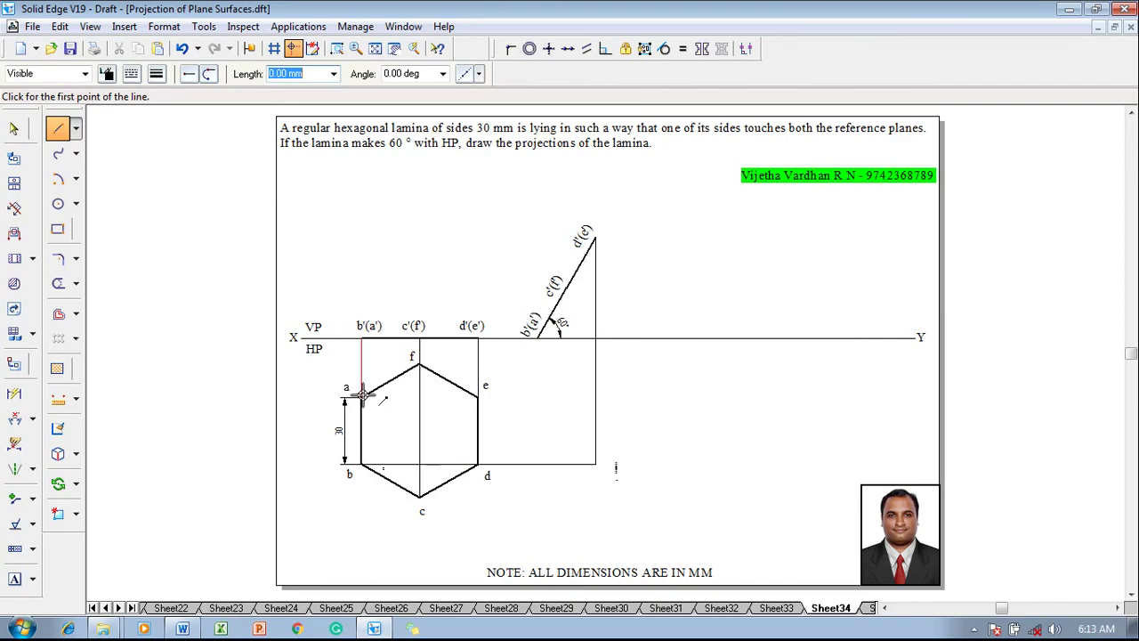
click(595, 391)
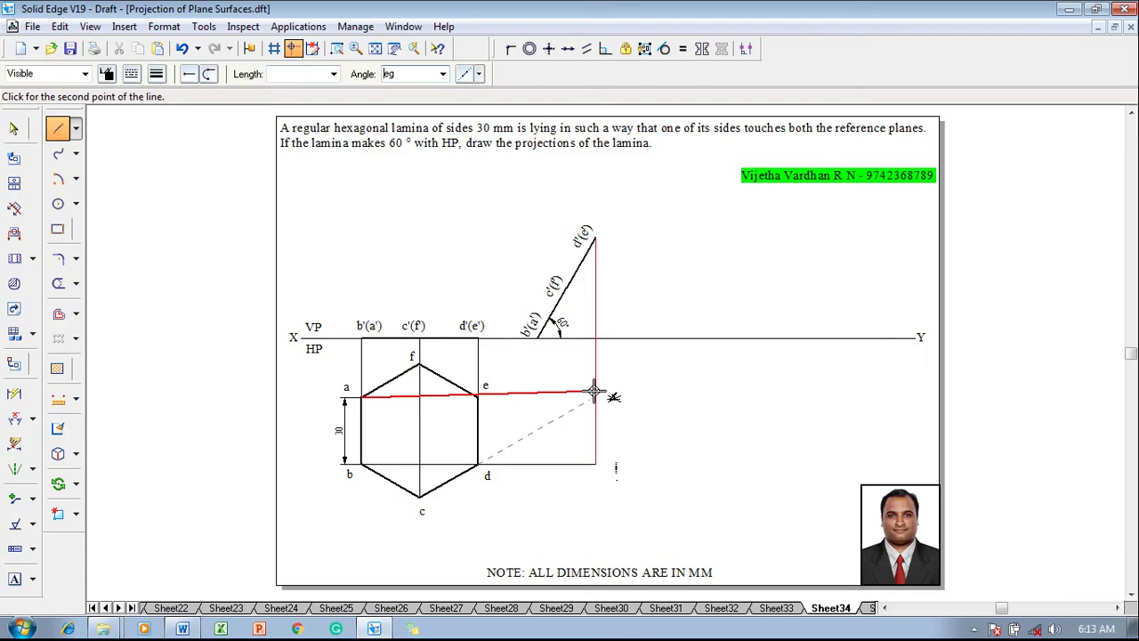
text(0)
key(Tab)
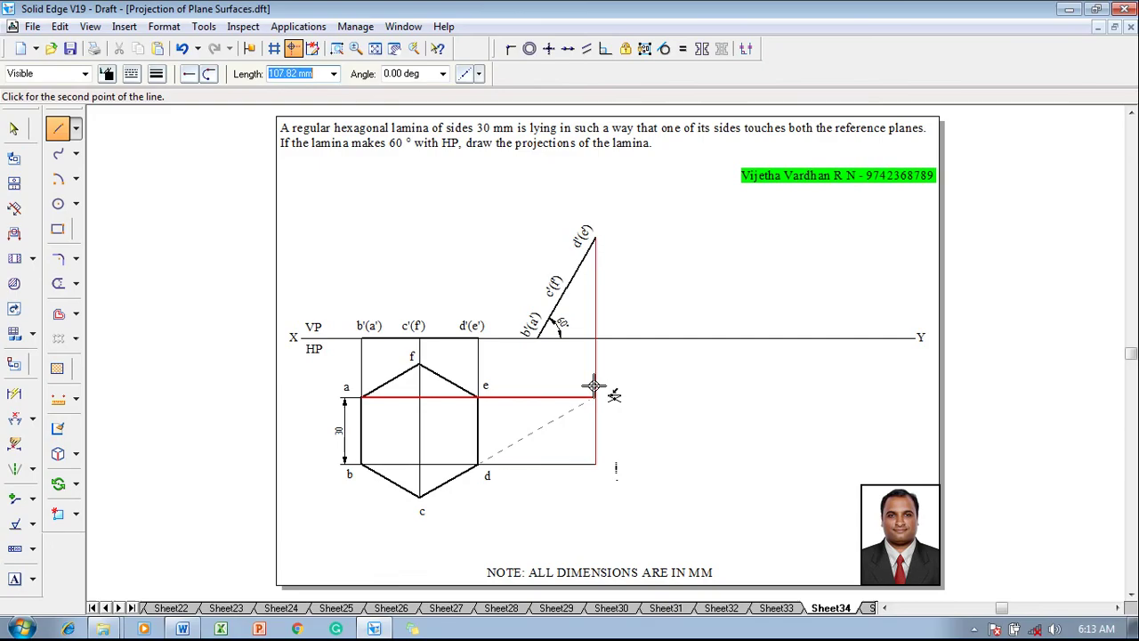
click(595, 396)
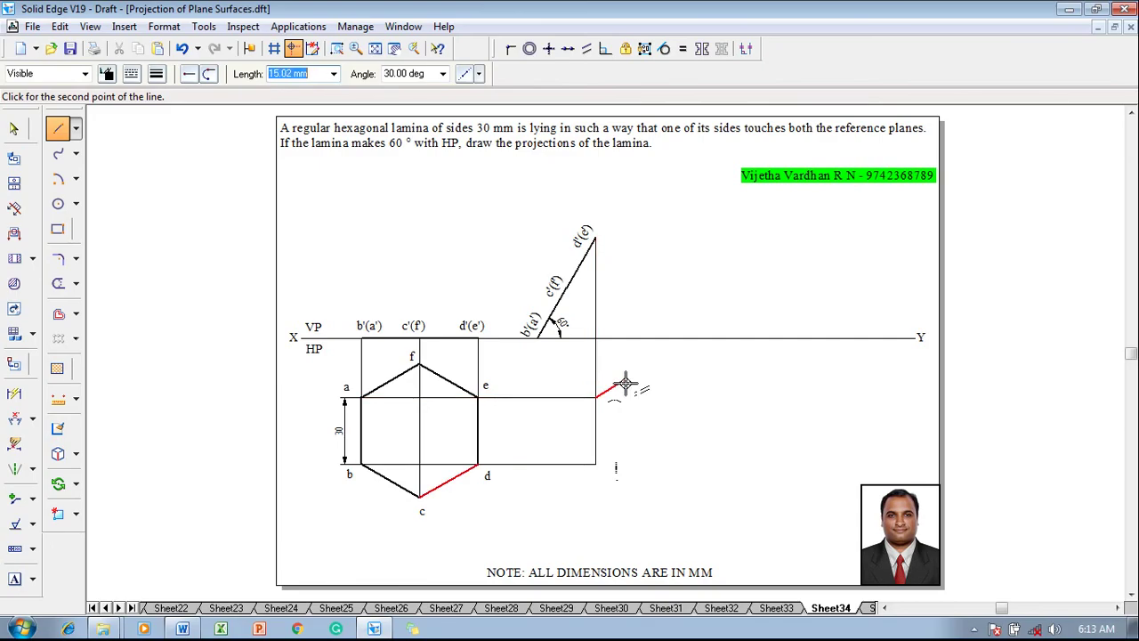
right_click(625, 384)
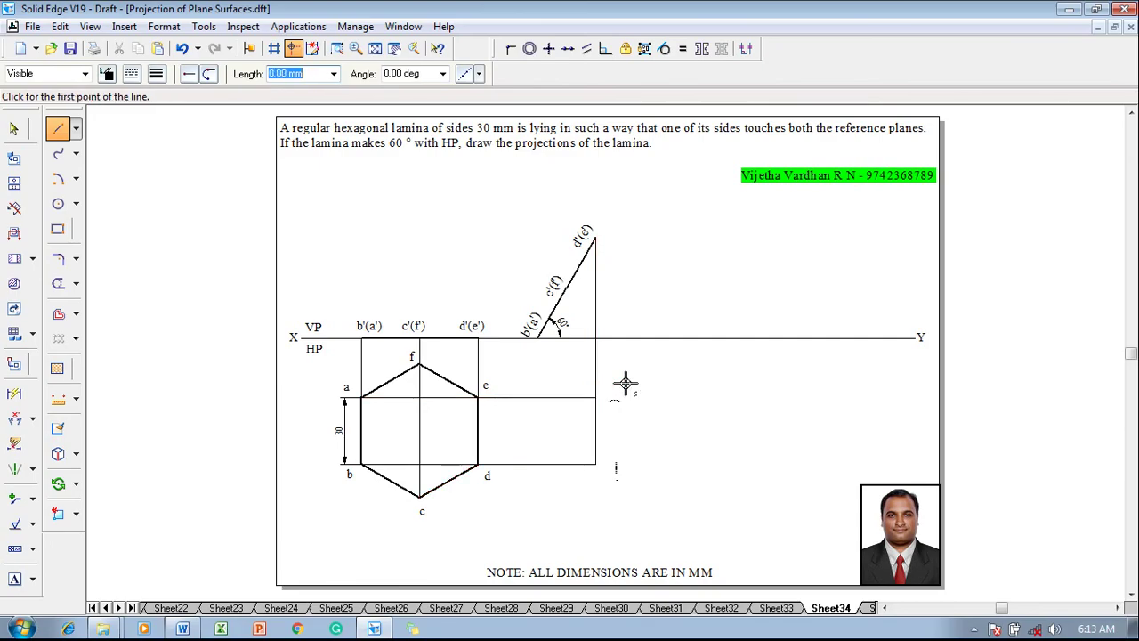
- Drop projectors from b'(a') and c'(f'), meeting horizontals drawn from c and f
click(536, 337)
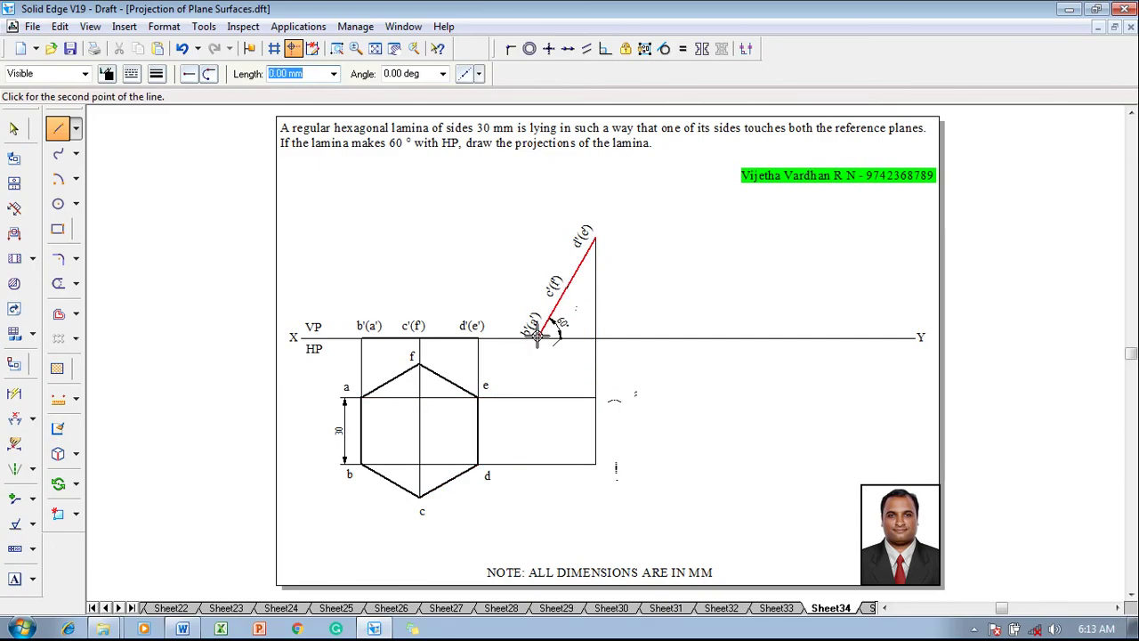
click(536, 463)
right_click(538, 454)
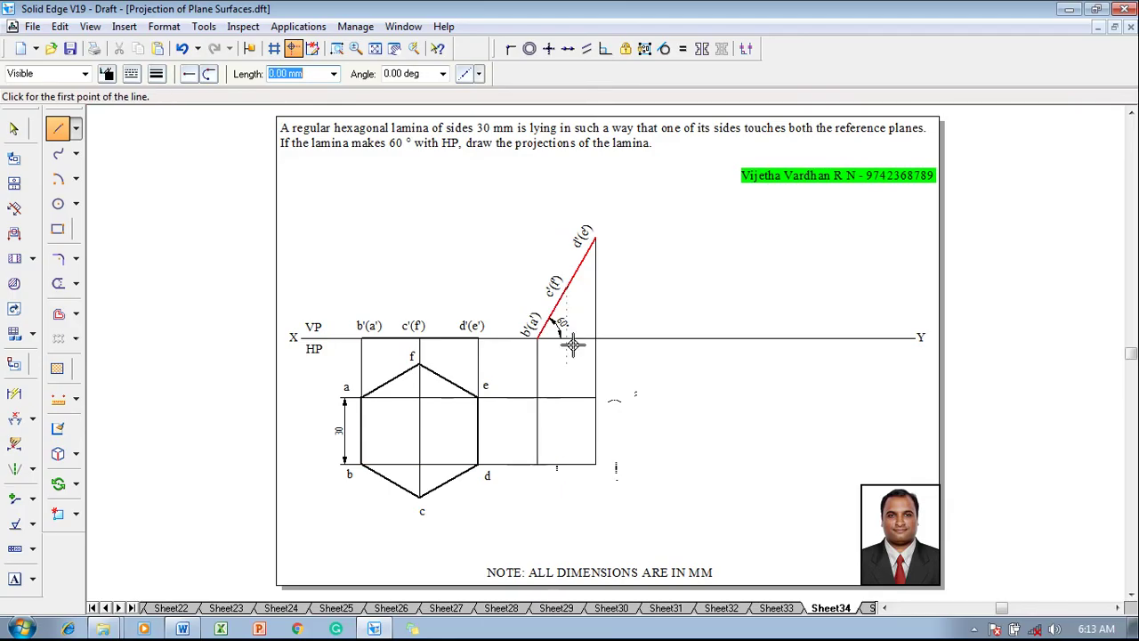
click(566, 286)
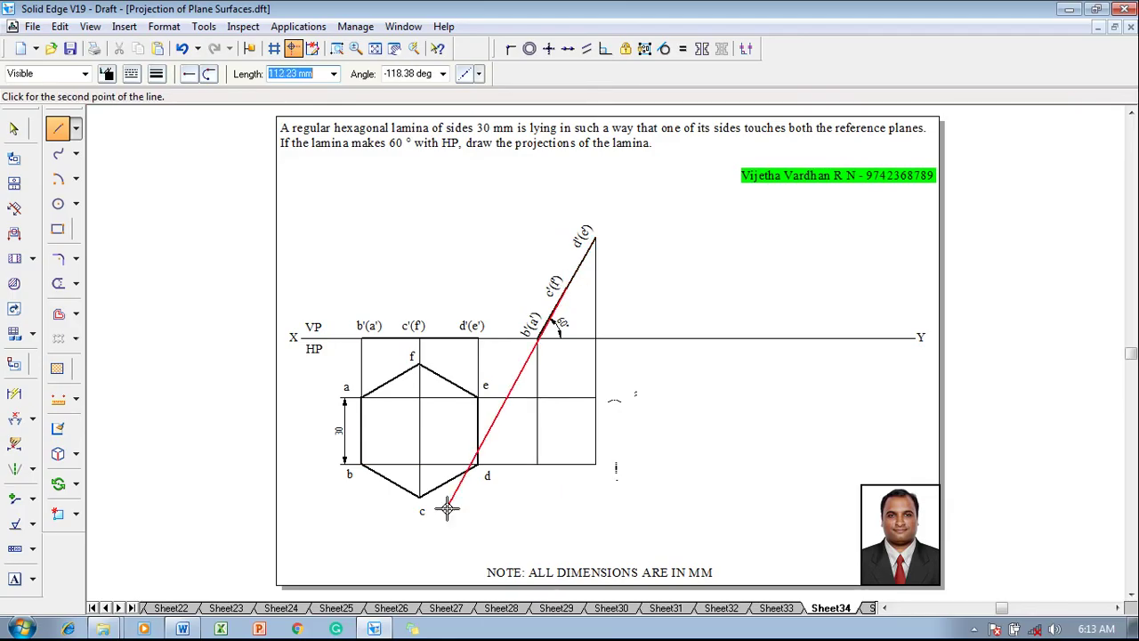
click(566, 497)
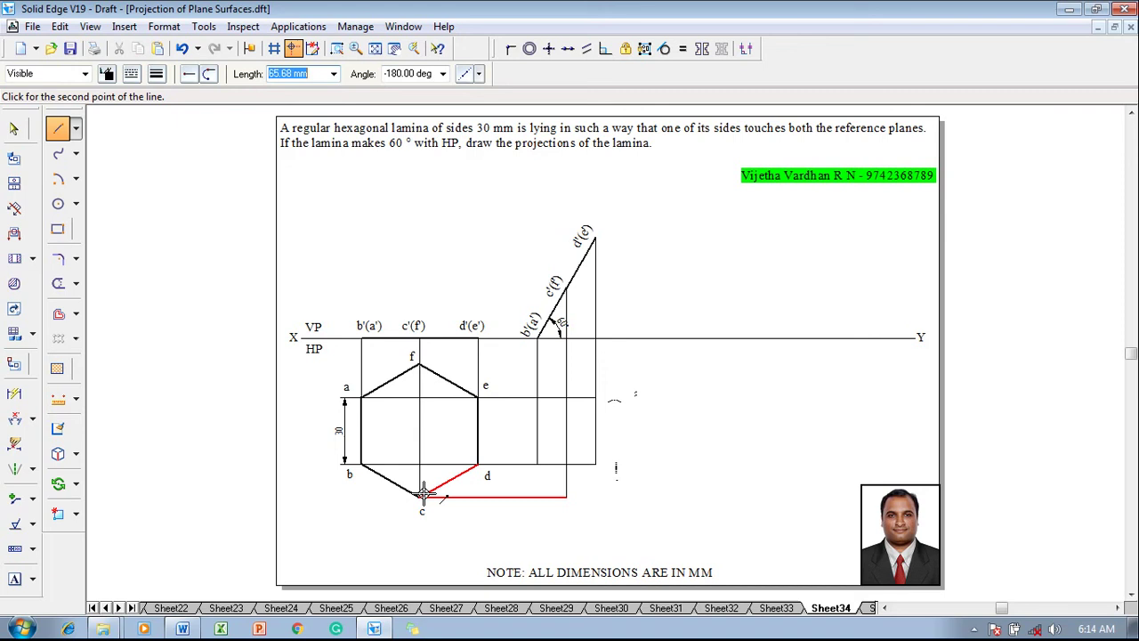
click(421, 496)
right_click(444, 470)
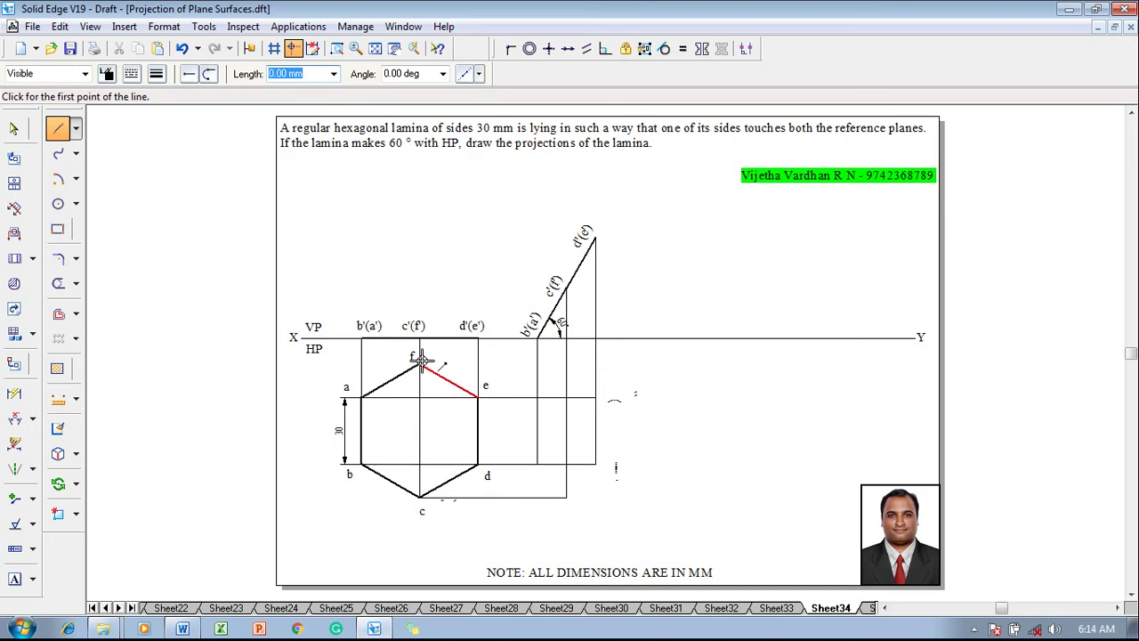
click(420, 361)
click(566, 364)
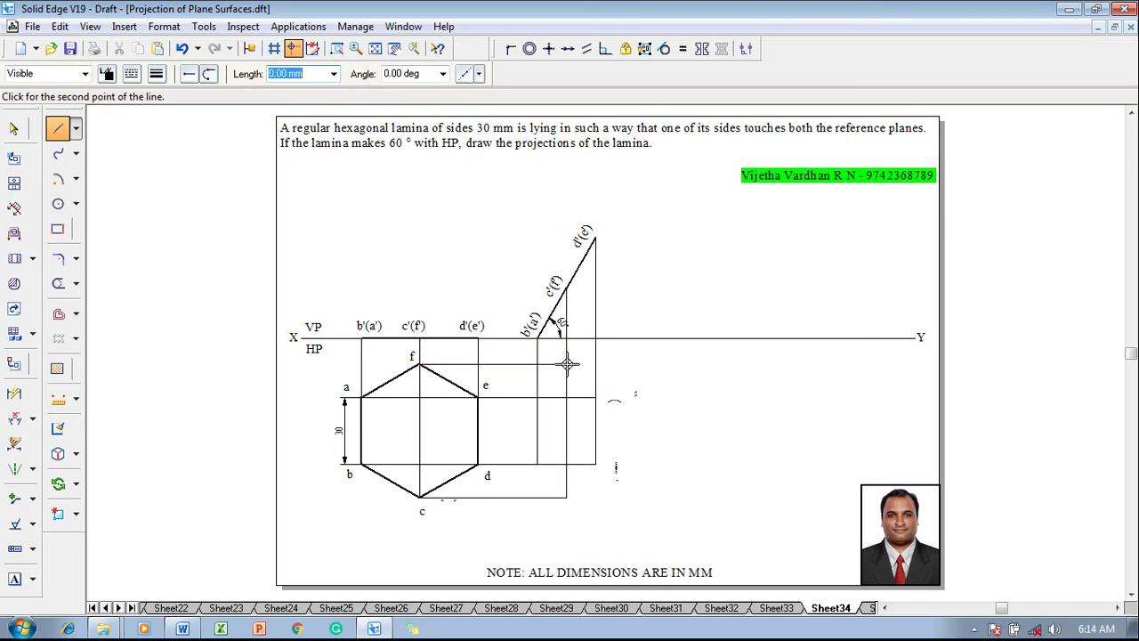
key(Escape)
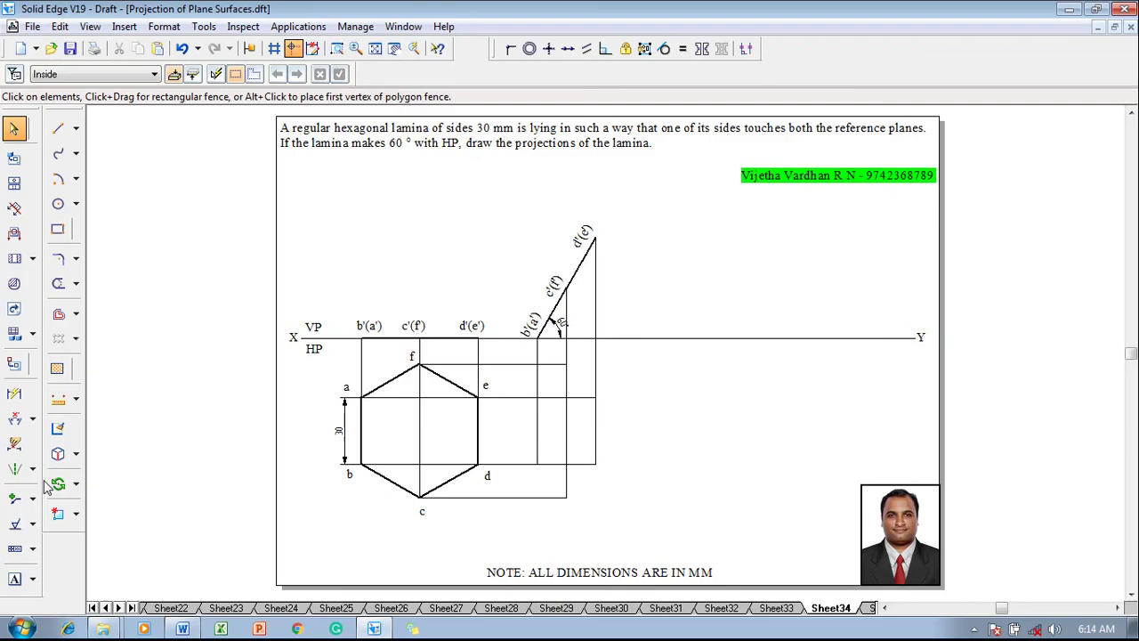
- Label the new top-view projector intersections a, b, c, d and e
click(15, 578)
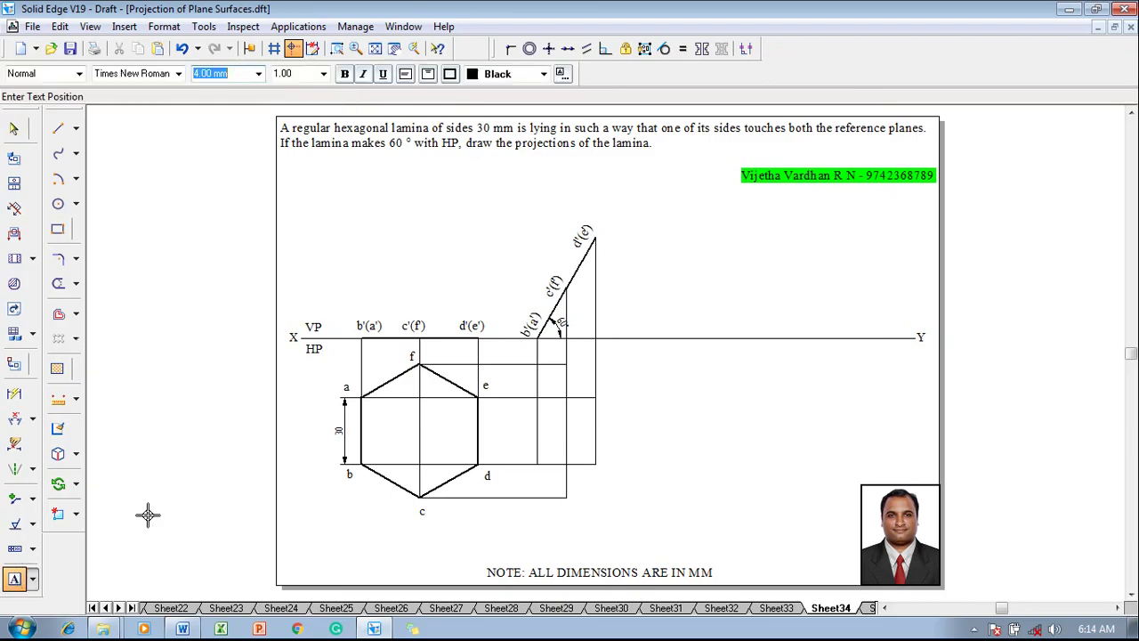
click(525, 384)
text(a)
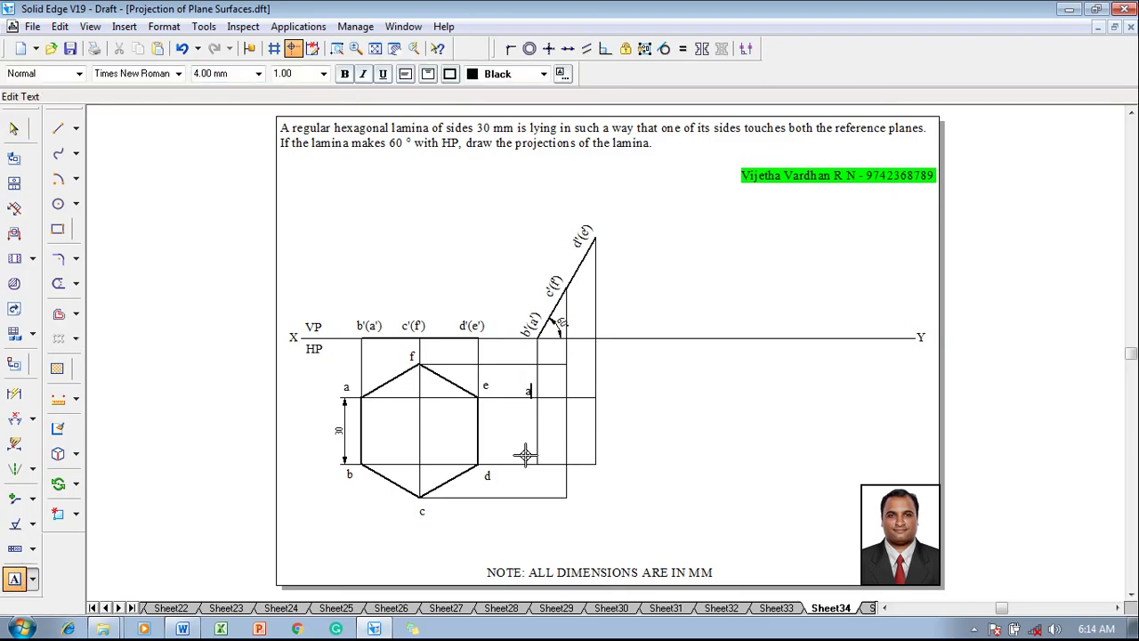
click(526, 450)
text(b)
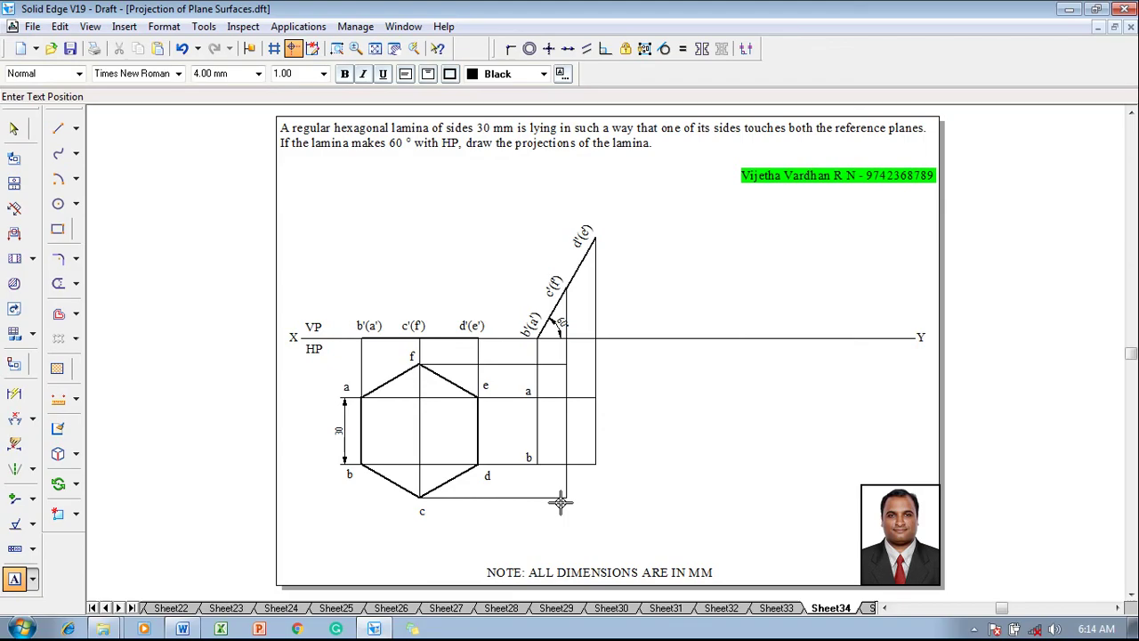
click(560, 503)
text(c)
click(599, 454)
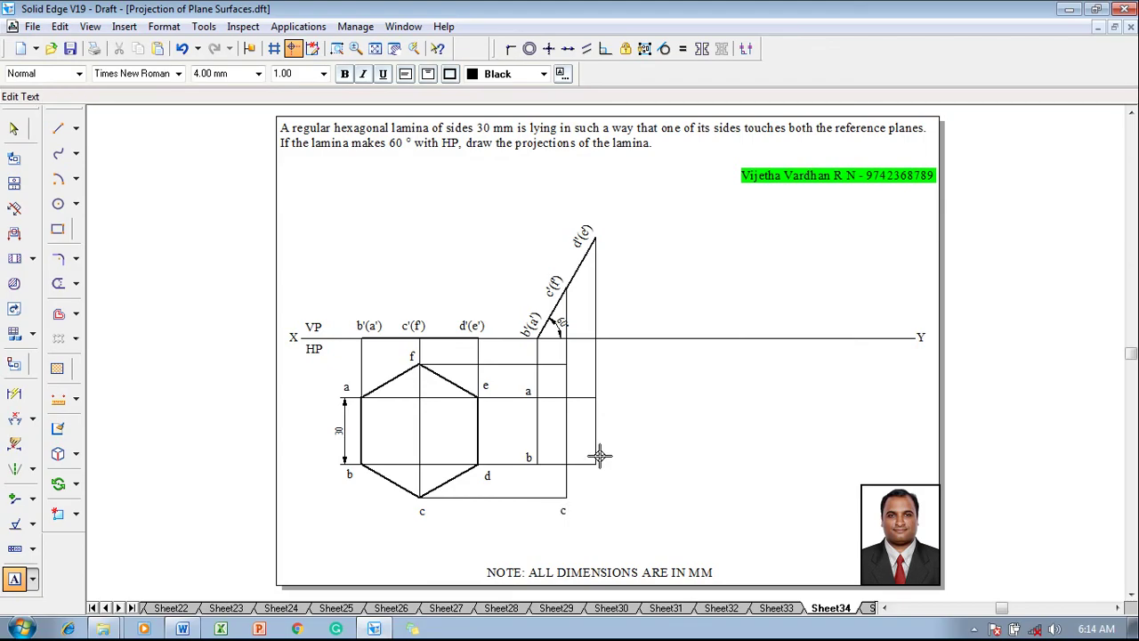
text(d)
click(603, 391)
text(e)
- Draw the closed outline a–b–c–d–e–f–a with 0.50 mm lines
click(56, 126)
click(159, 77)
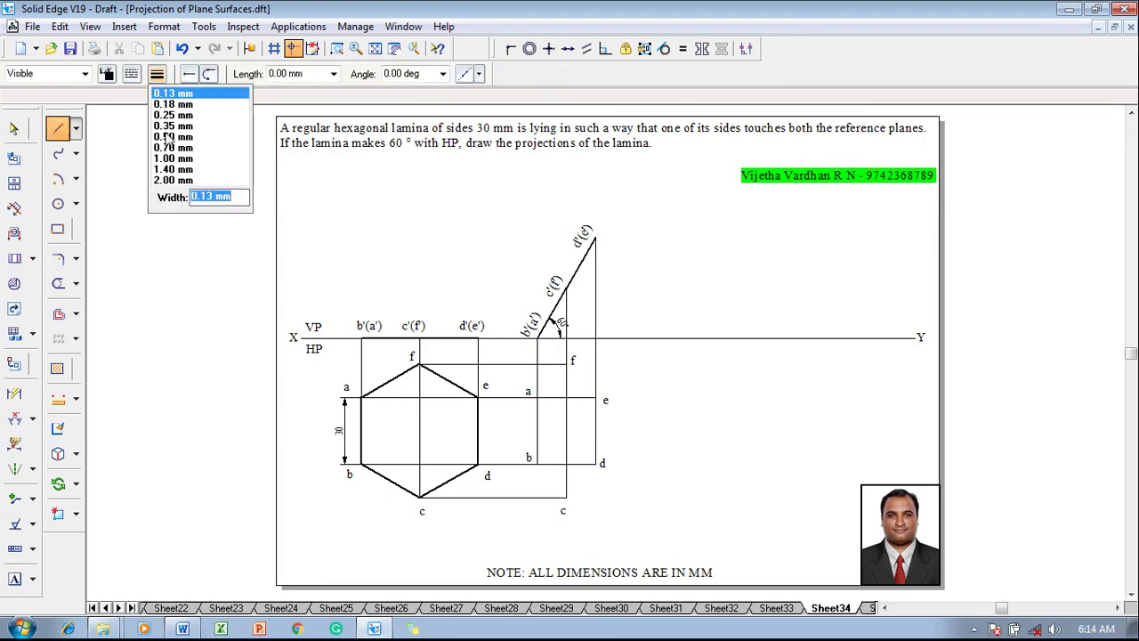
click(169, 137)
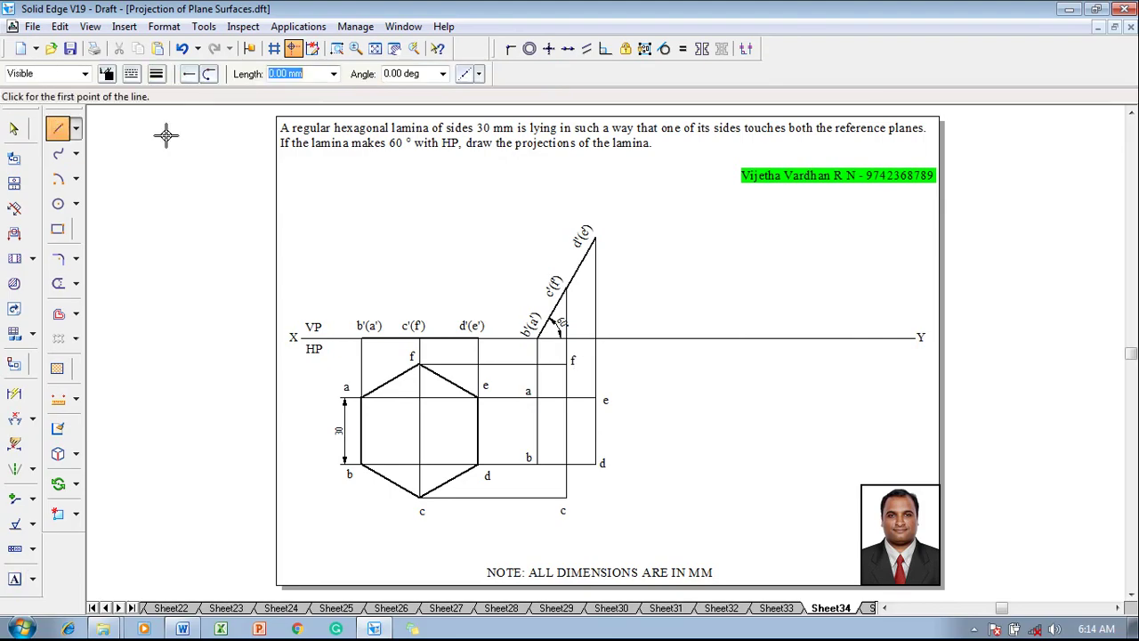
click(537, 400)
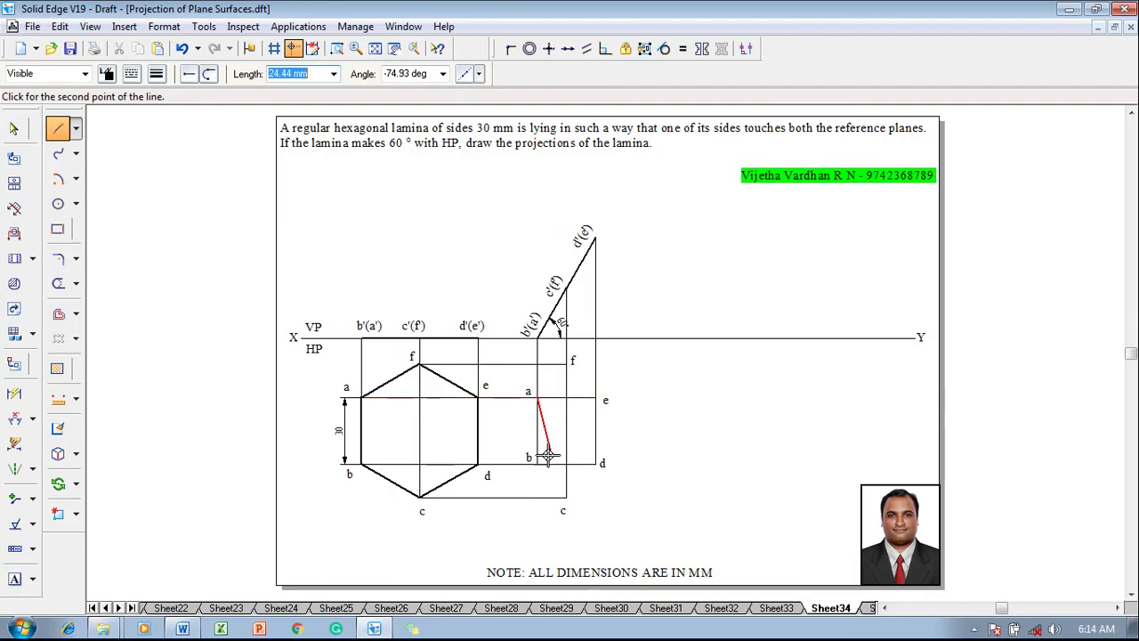
click(538, 462)
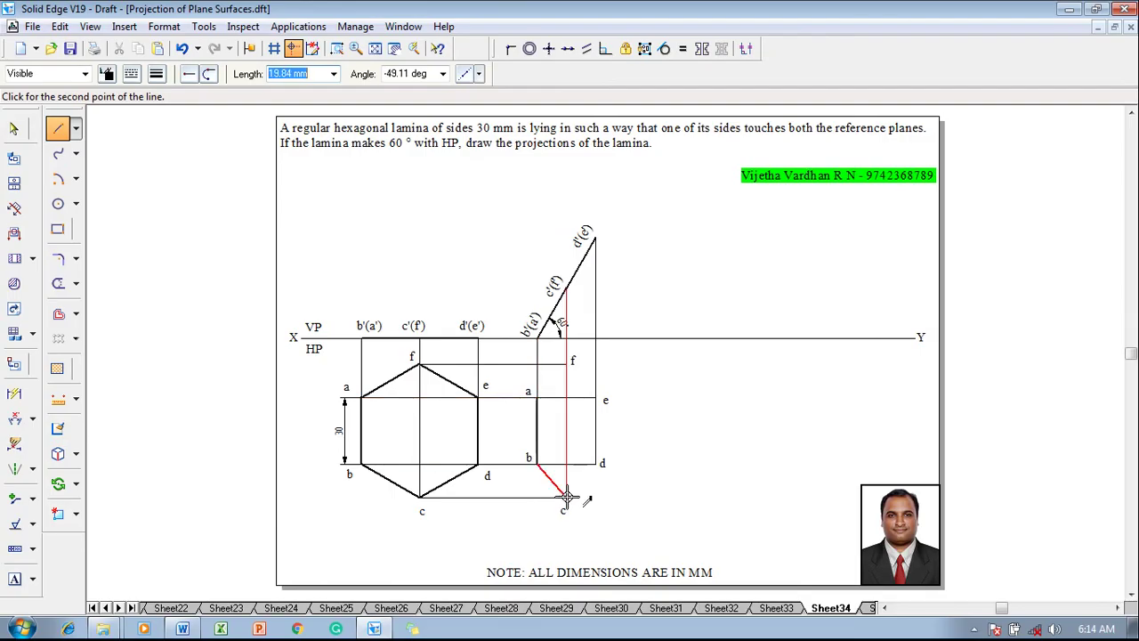
click(566, 498)
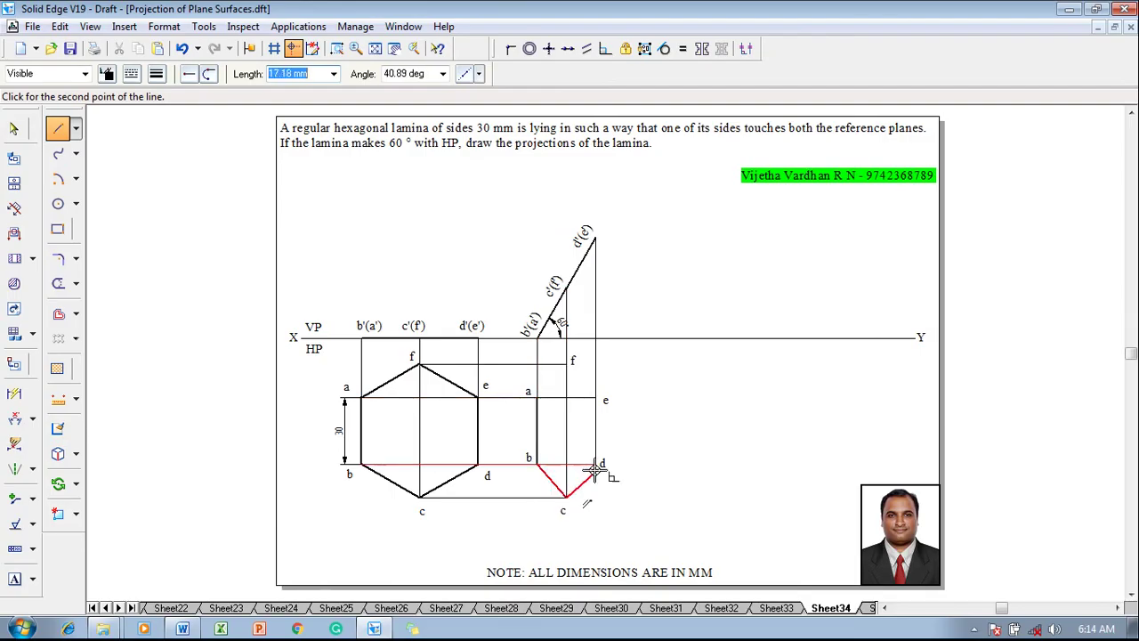
click(595, 463)
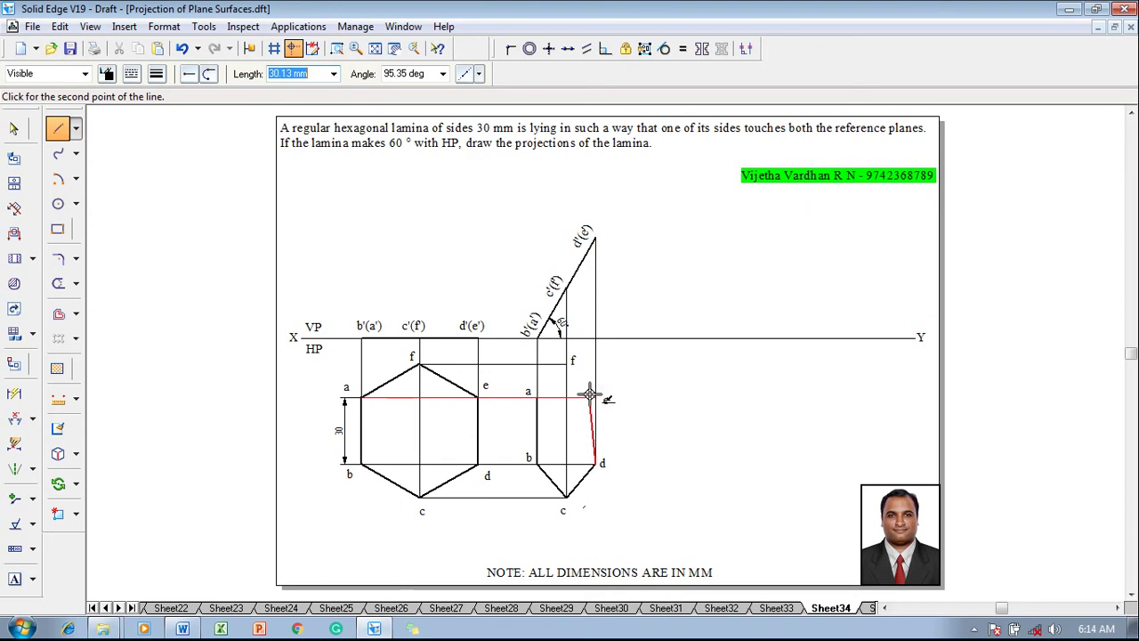
click(595, 400)
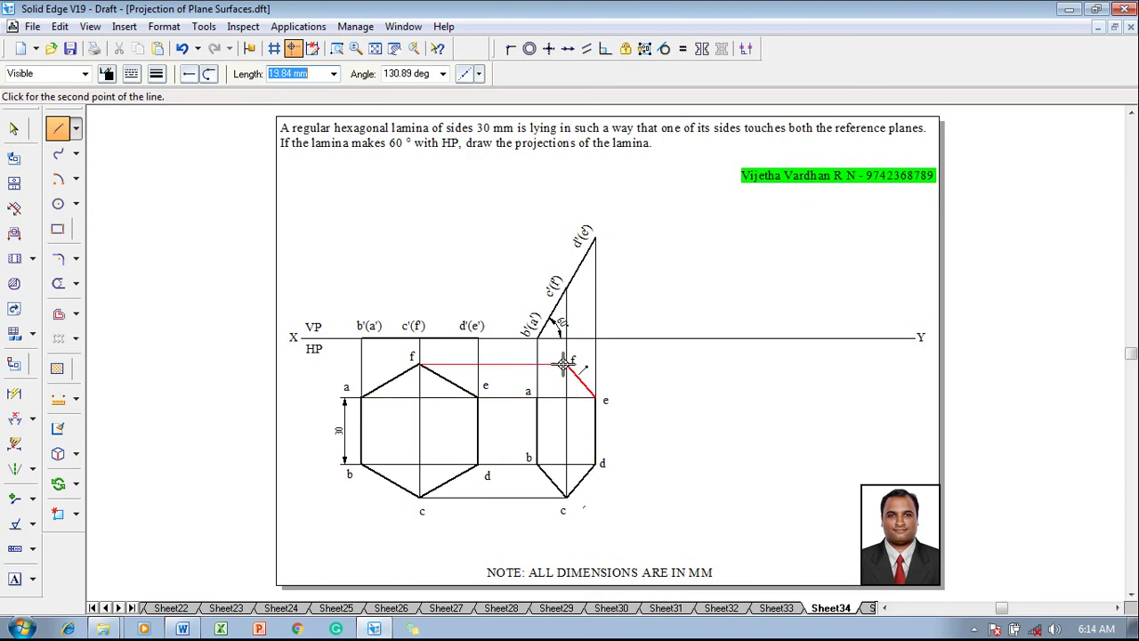
click(566, 365)
click(537, 397)
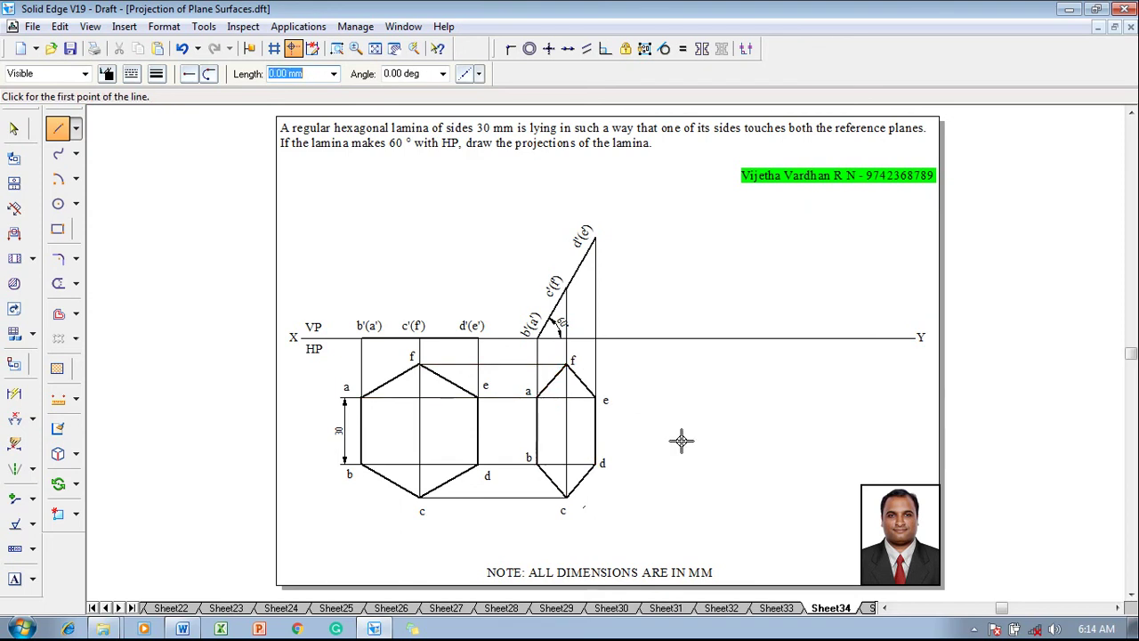
key(Escape)
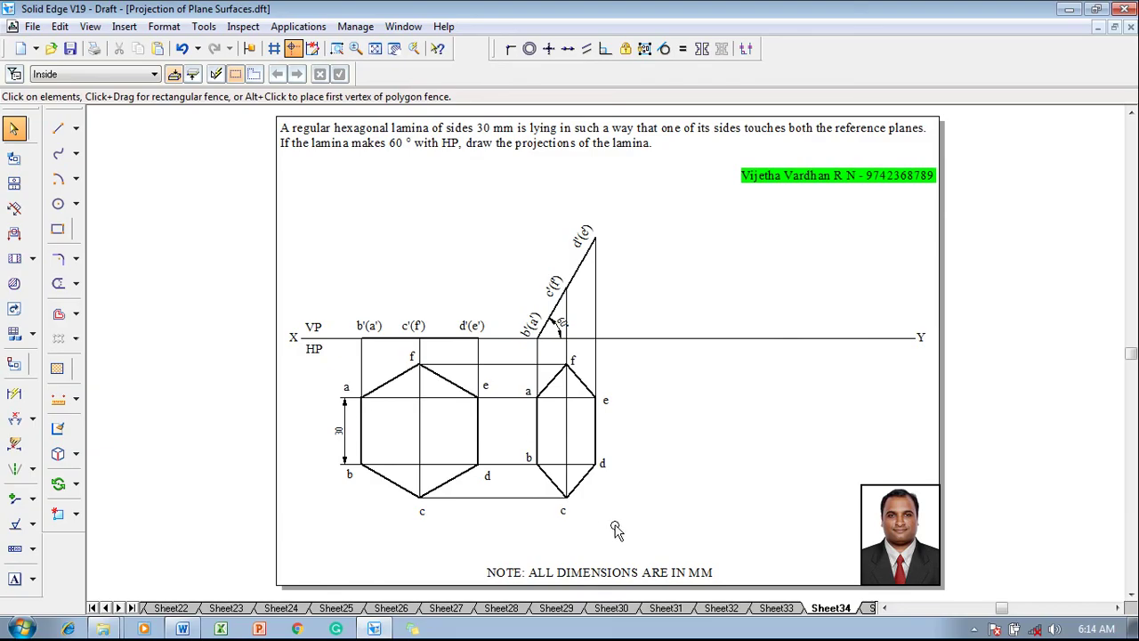
- Move the new hexagon and its labels right of the side view, based at point b
drag(622, 534, 512, 345)
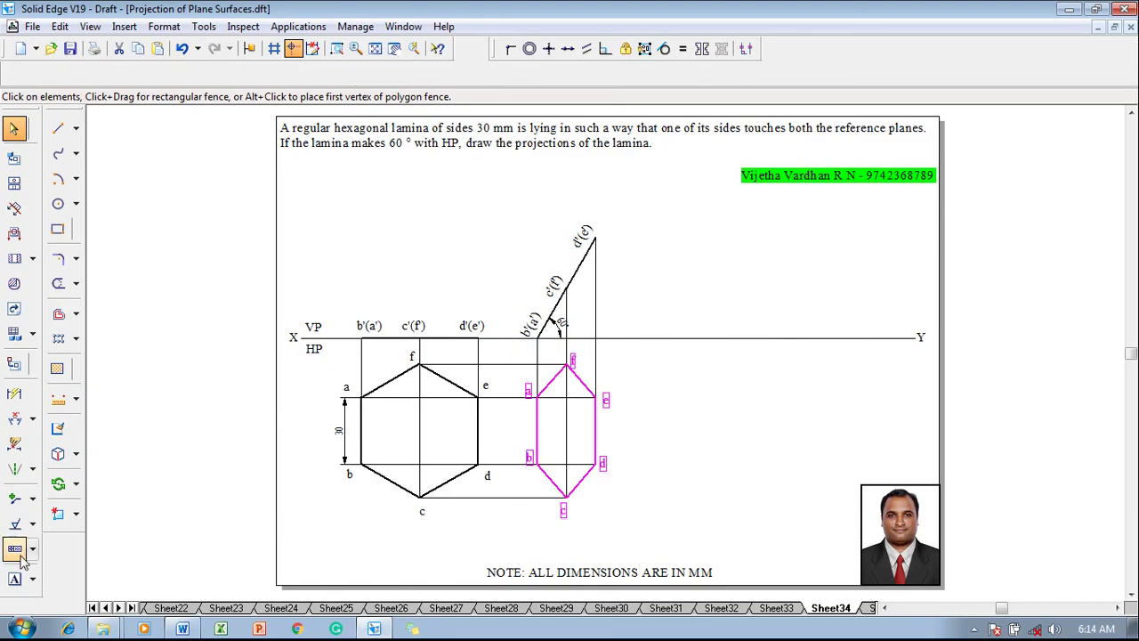
click(76, 484)
click(116, 480)
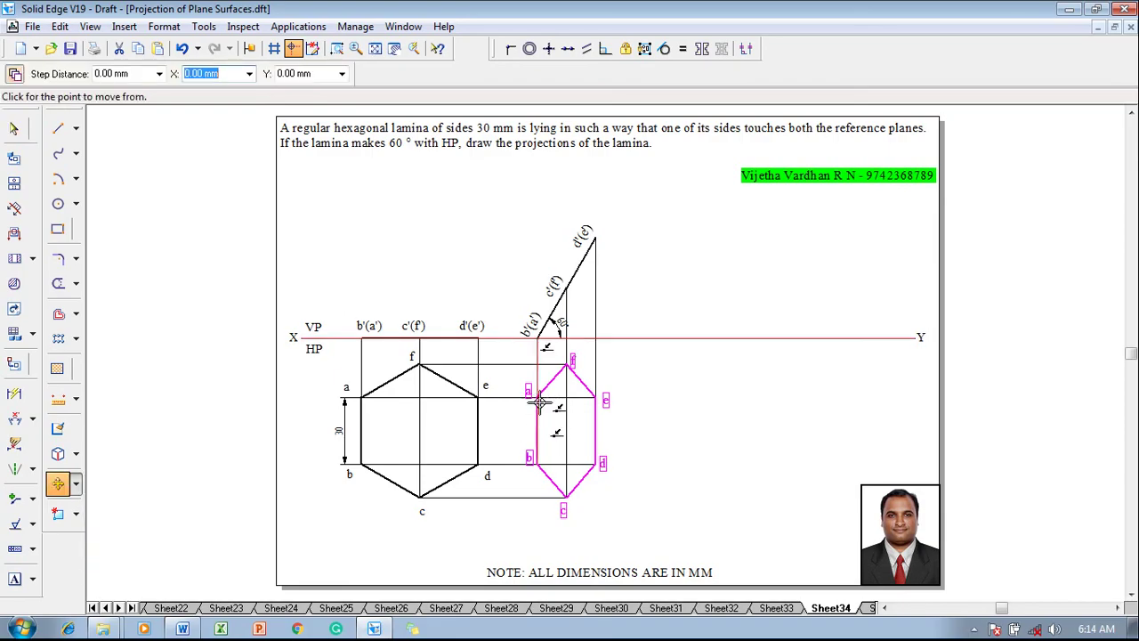
click(536, 464)
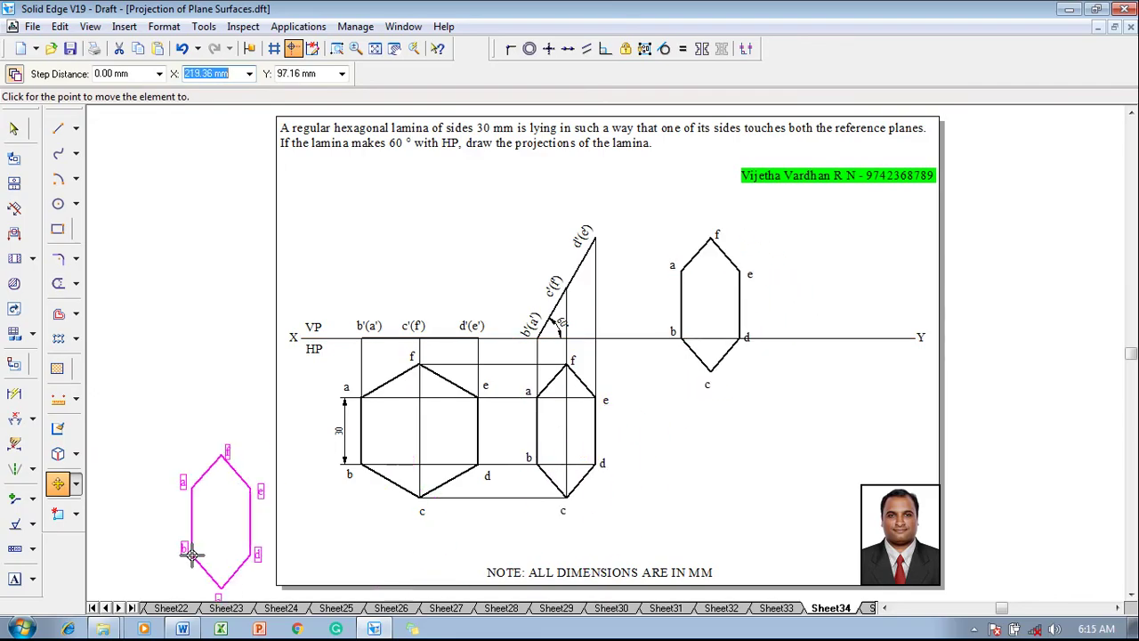
- Rotate the hexagon about b so edge a–b lies along XY
click(76, 483)
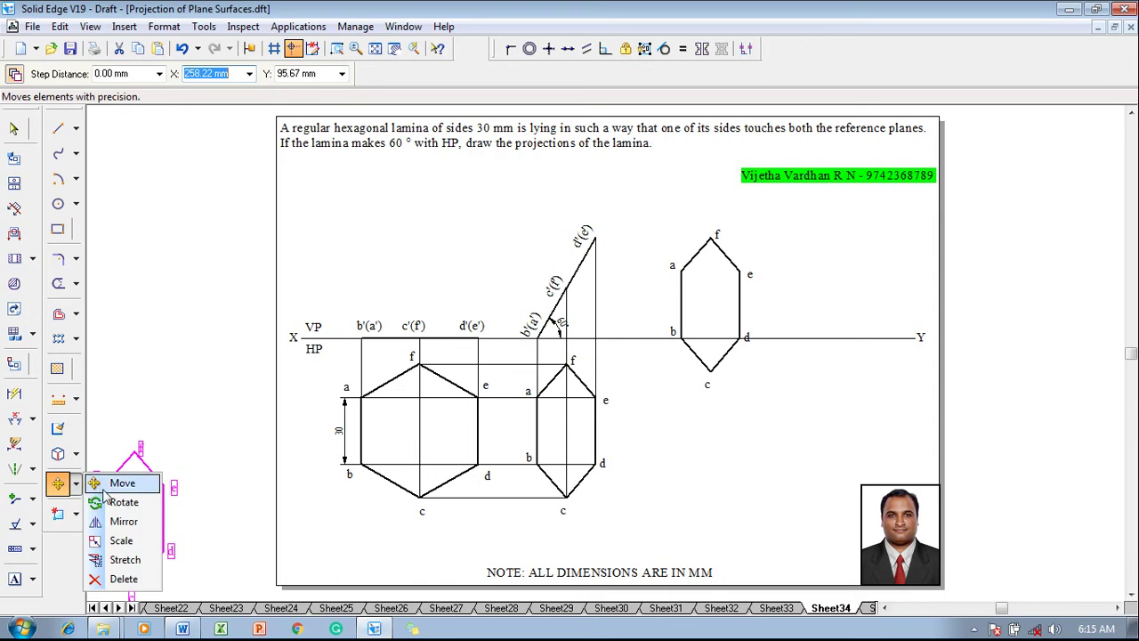
click(109, 505)
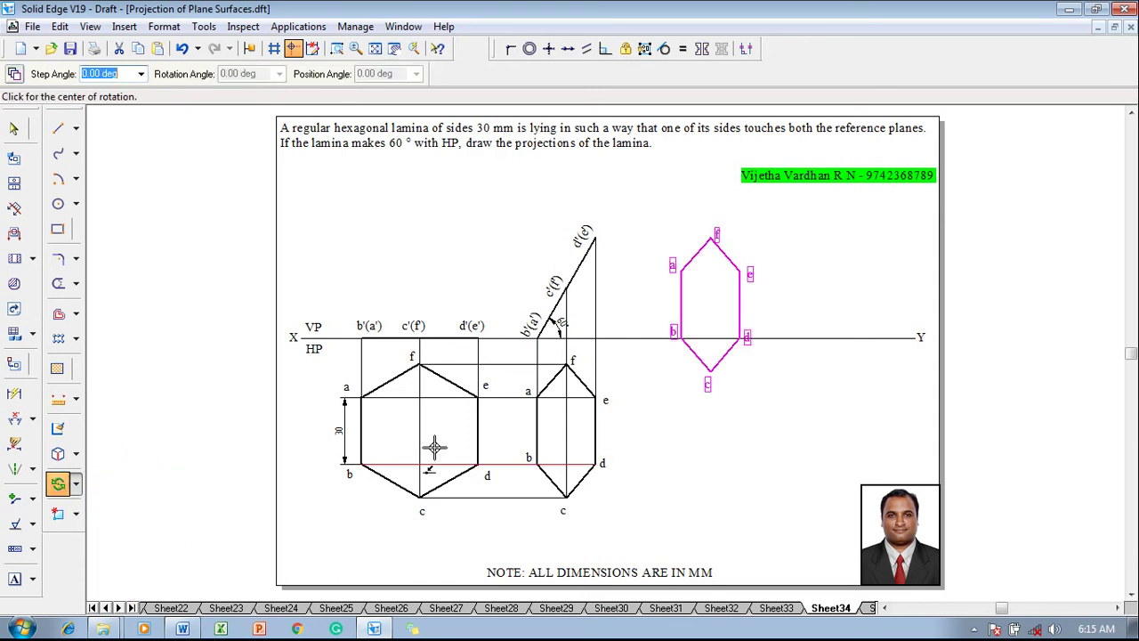
click(680, 339)
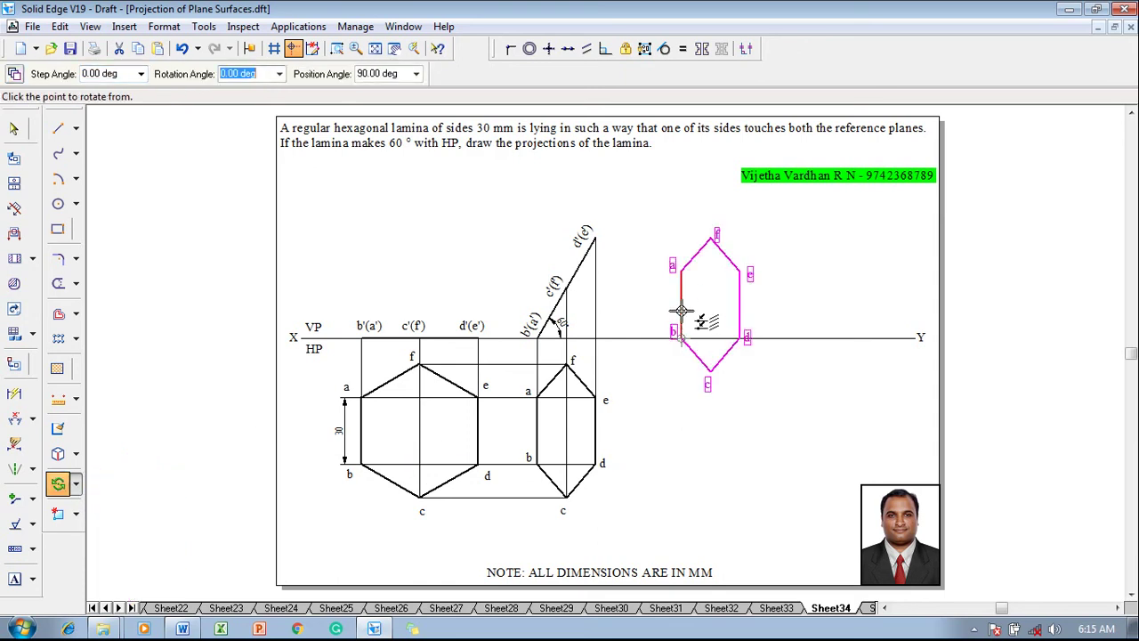
click(681, 266)
click(764, 331)
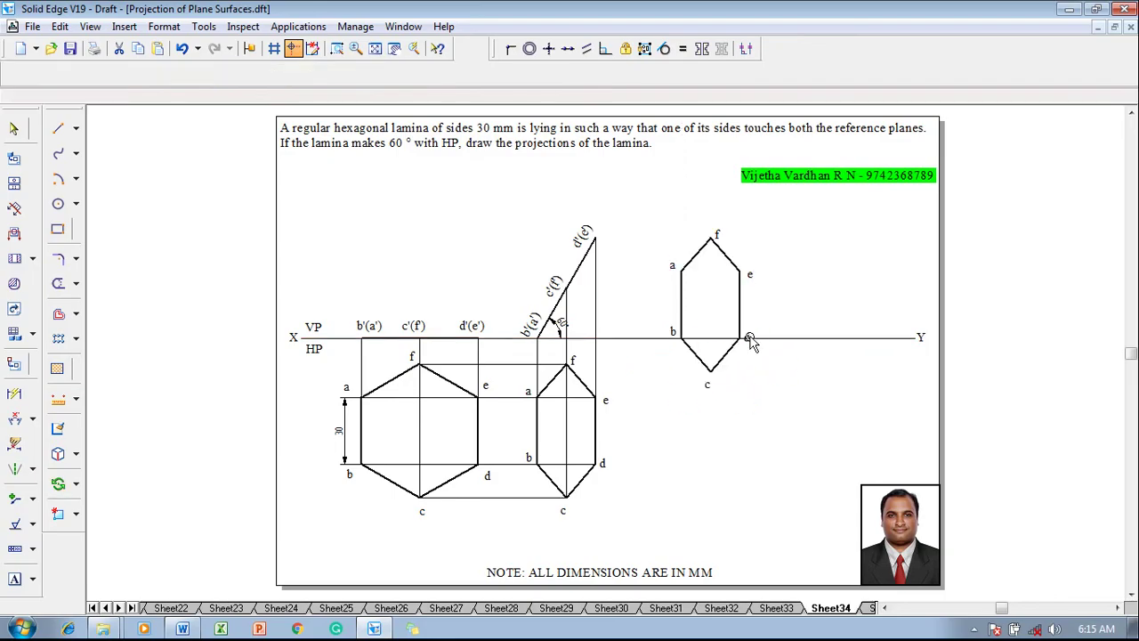
- Edit the sideways vertex labels of the rotated hexagon
click(792, 312)
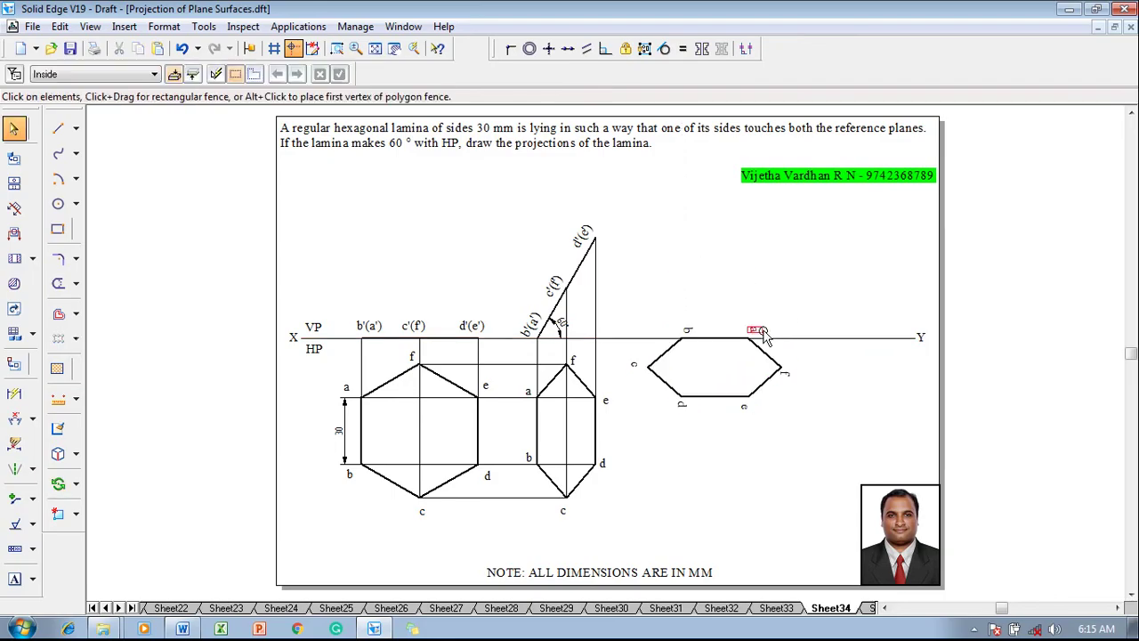
double_click(758, 331)
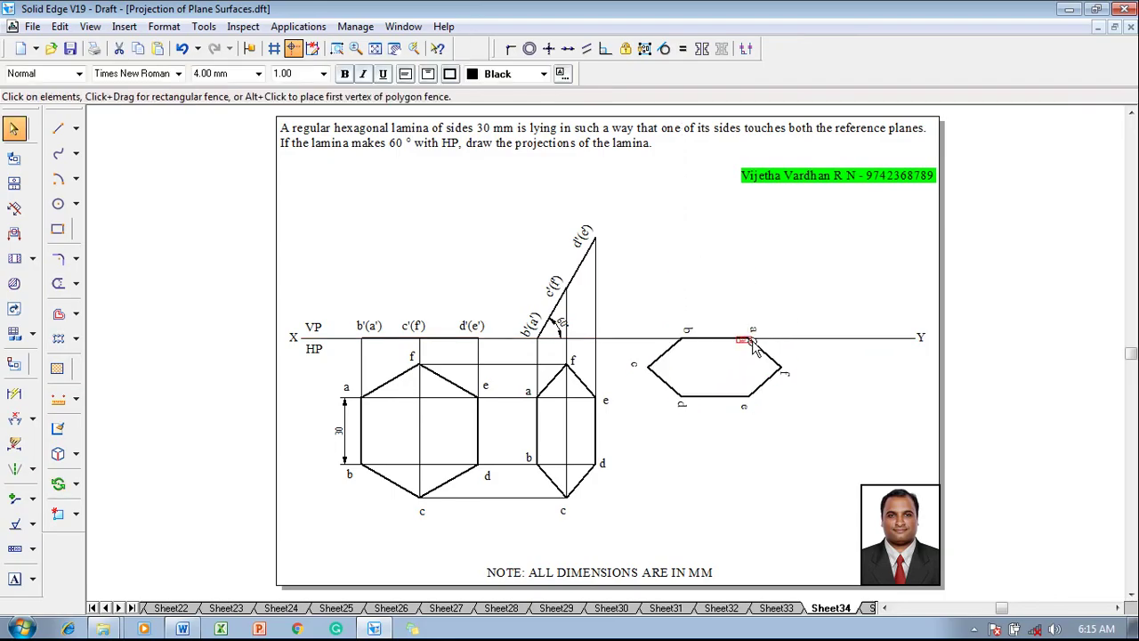
double_click(694, 331)
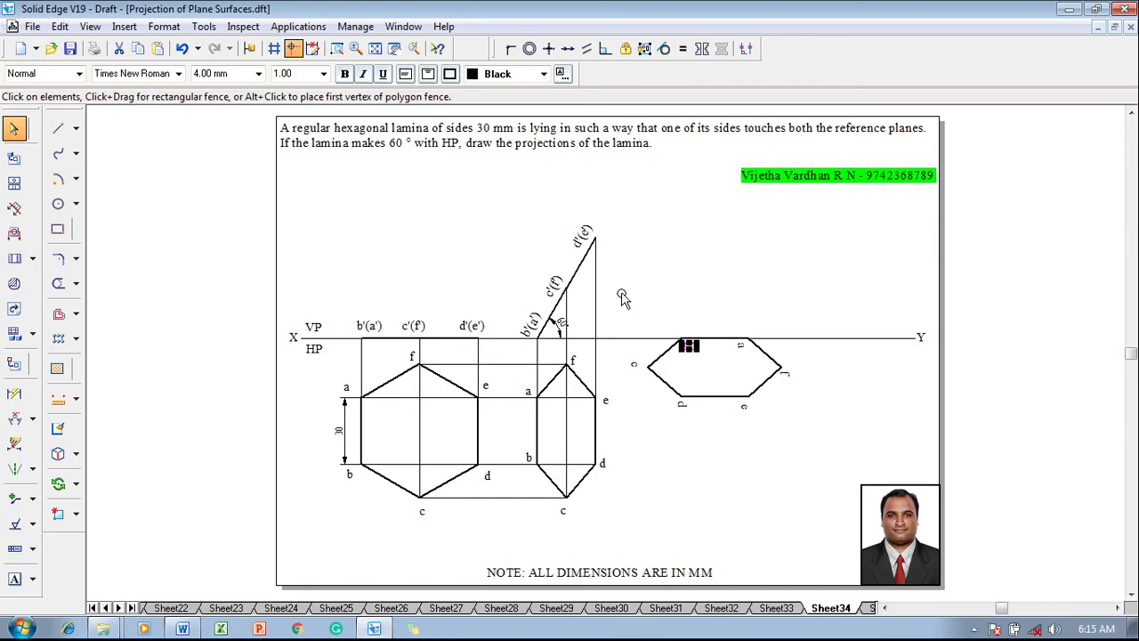
- Using 0.13 mm lines, project top-view vertices f and c up to the c'(f') level
click(58, 129)
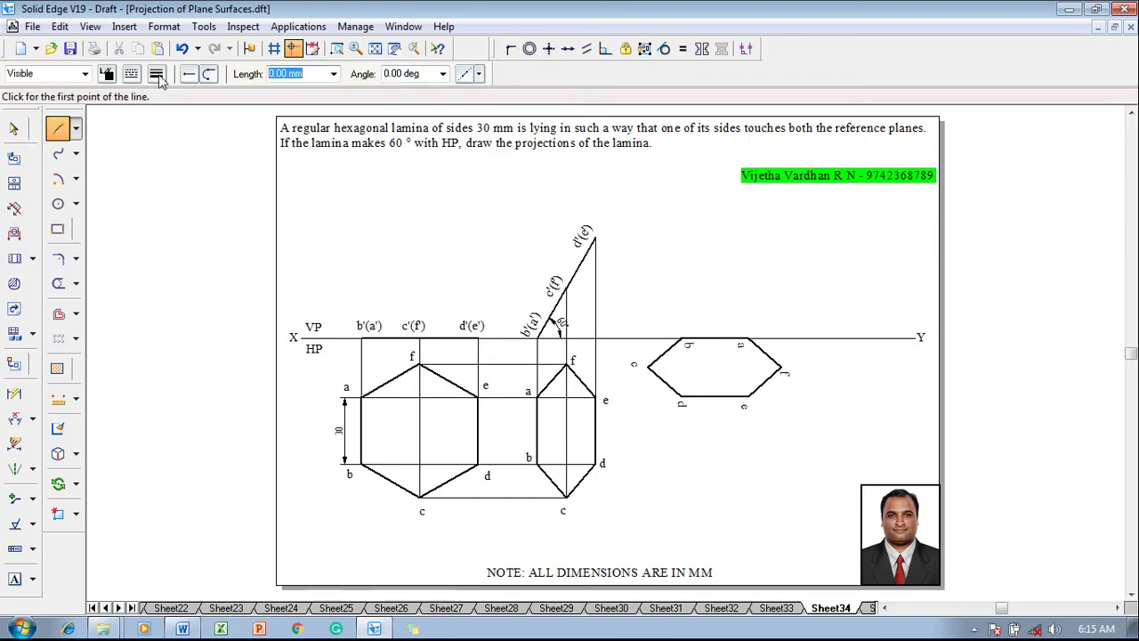
click(157, 73)
click(175, 93)
click(781, 368)
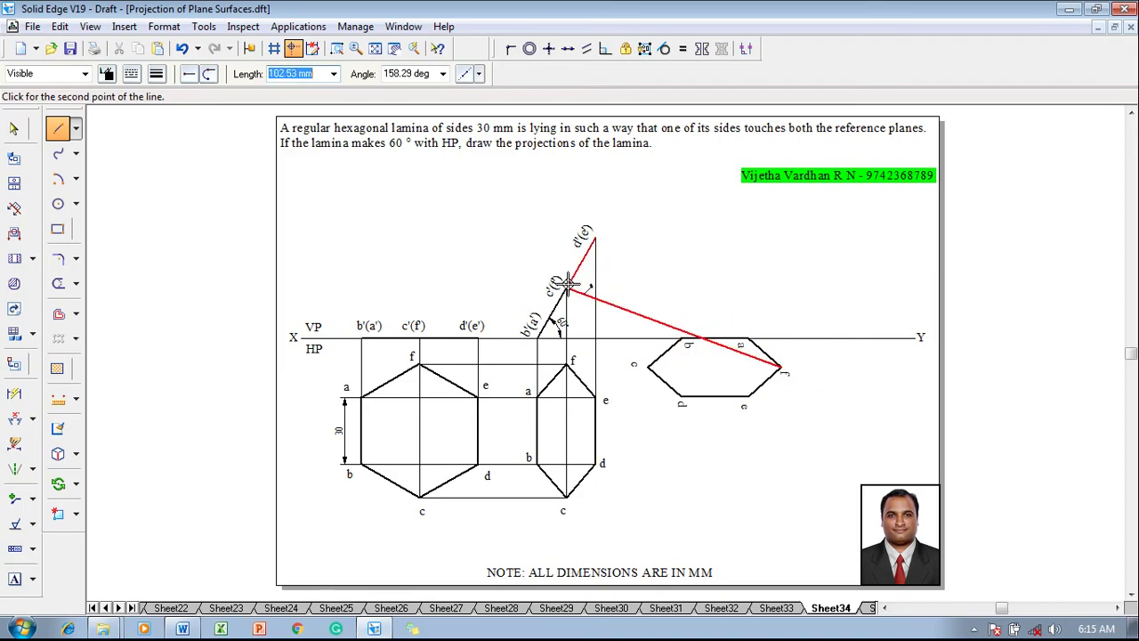
click(781, 288)
click(566, 287)
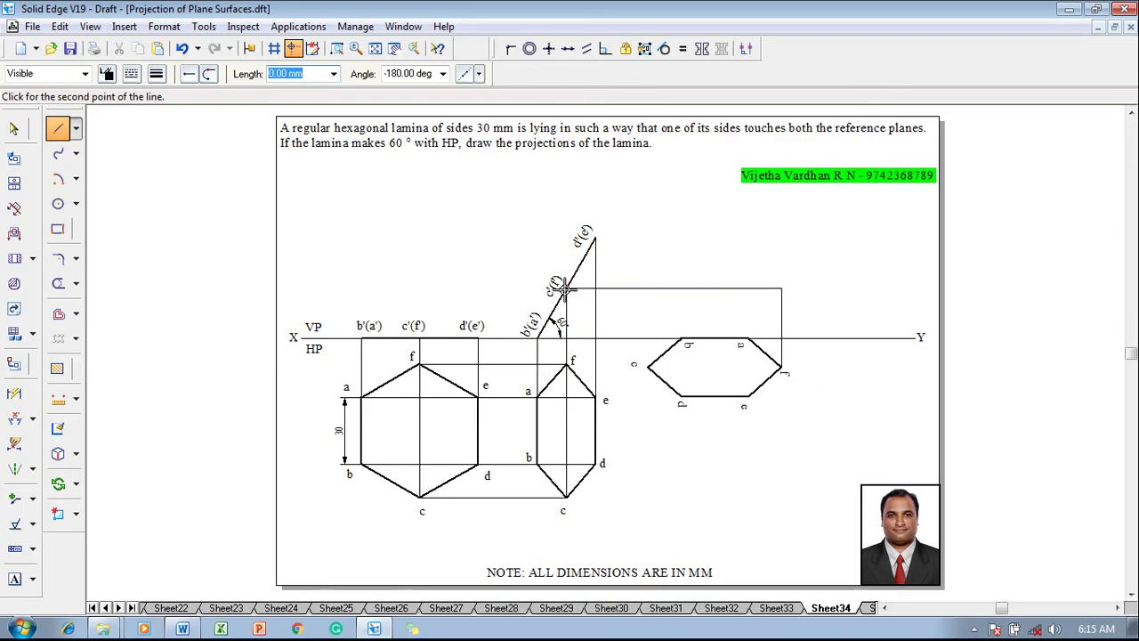
right_click(649, 256)
click(648, 365)
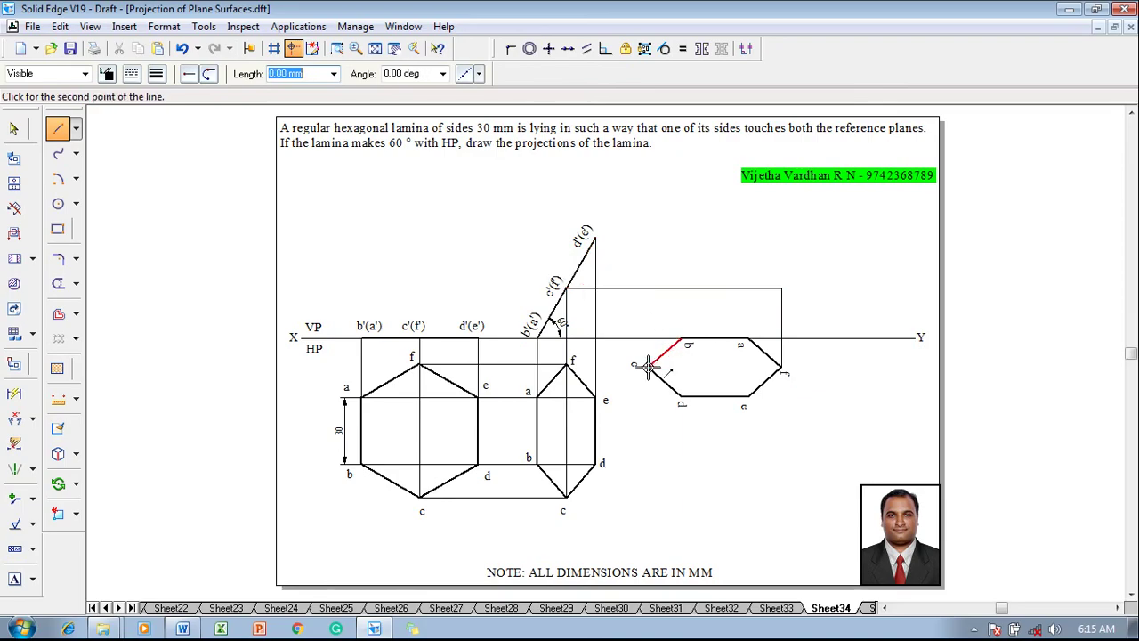
click(649, 288)
right_click(686, 294)
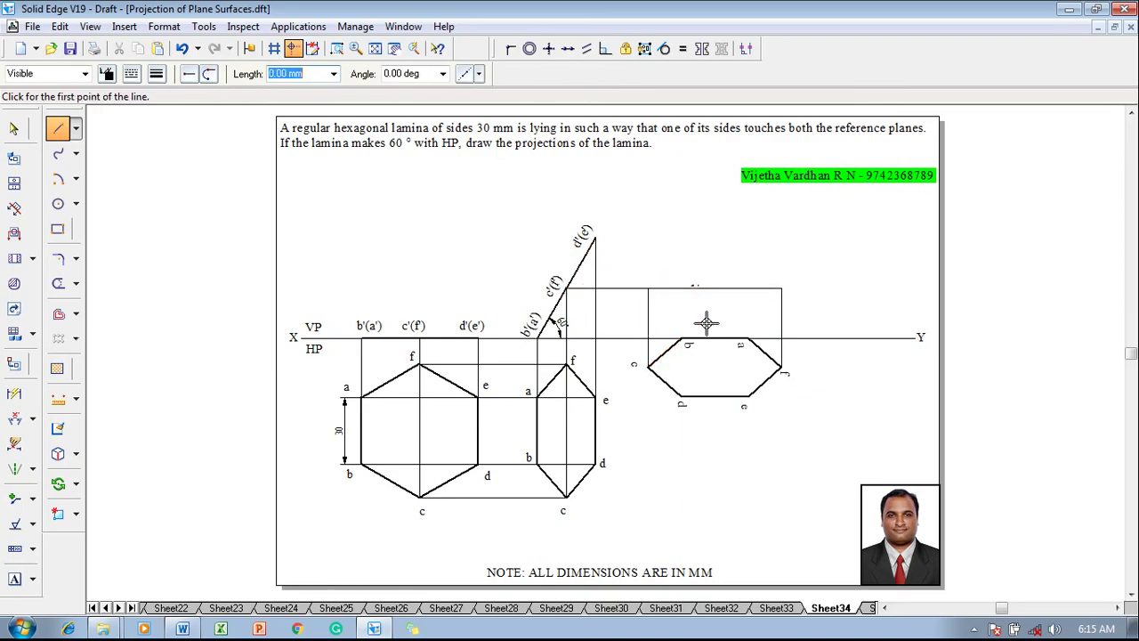
- Project top-view vertices e and d up to a horizontal line from d'(e')
click(748, 395)
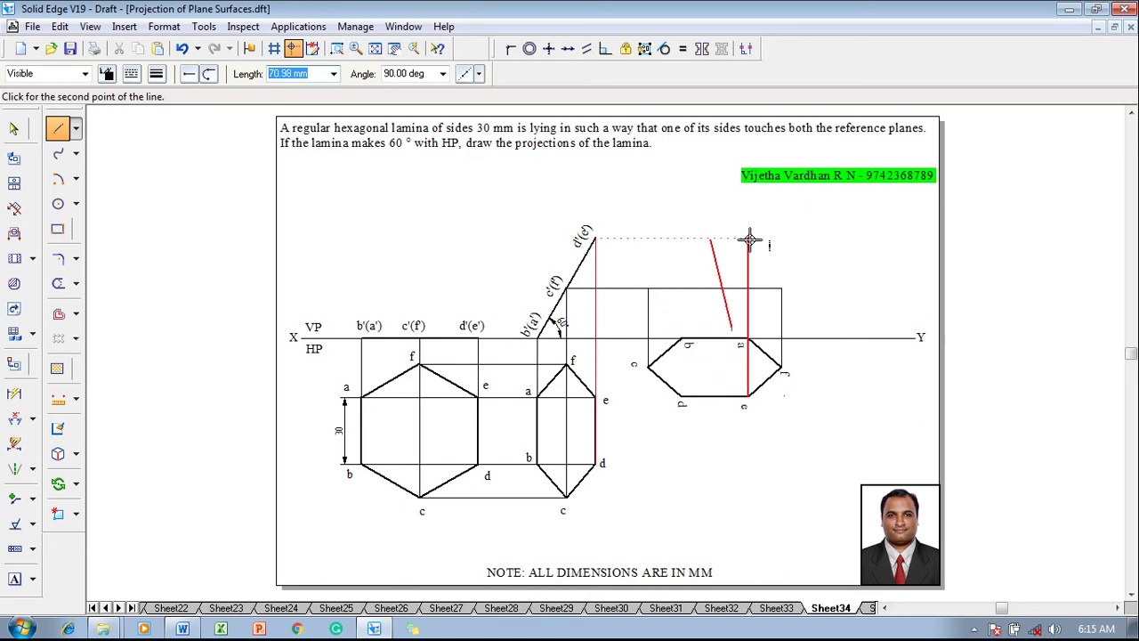
click(749, 238)
click(594, 233)
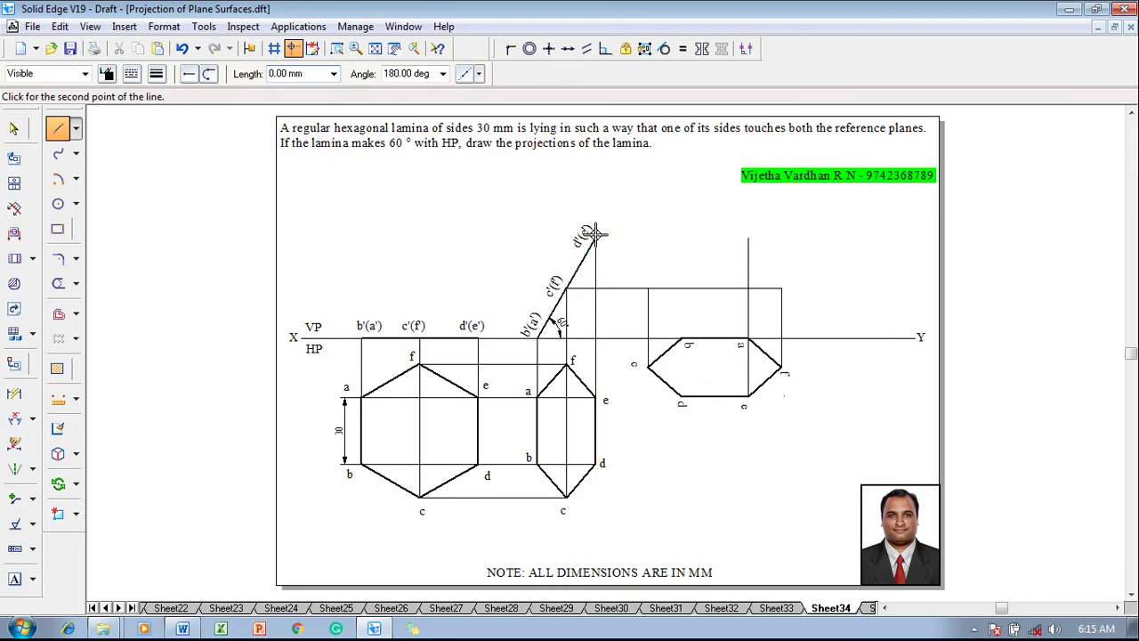
right_click(632, 213)
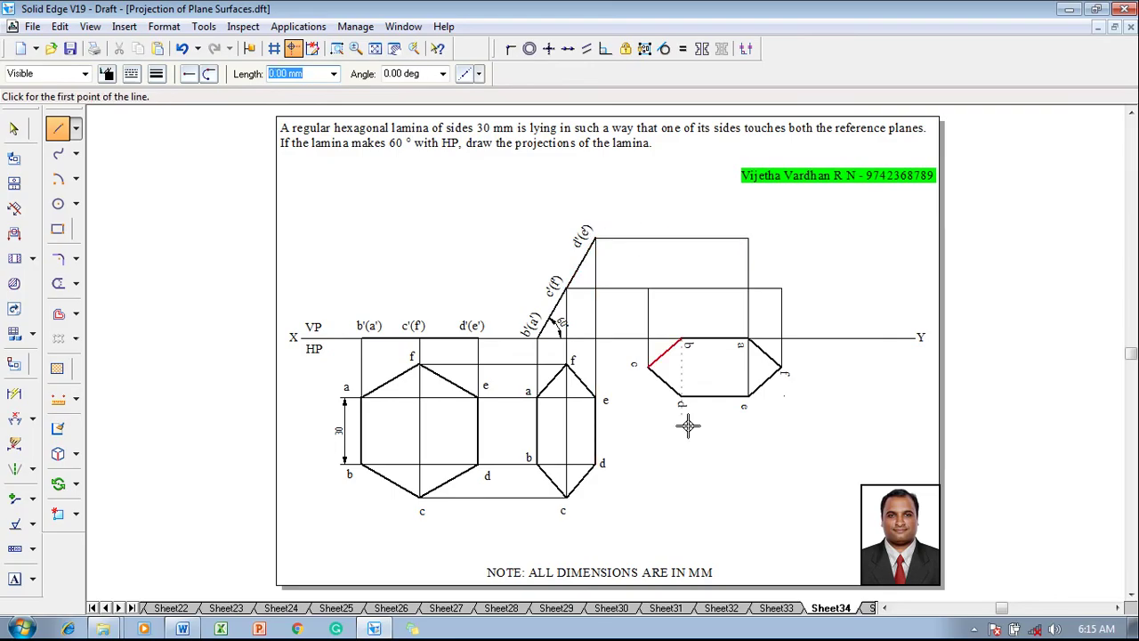
click(682, 396)
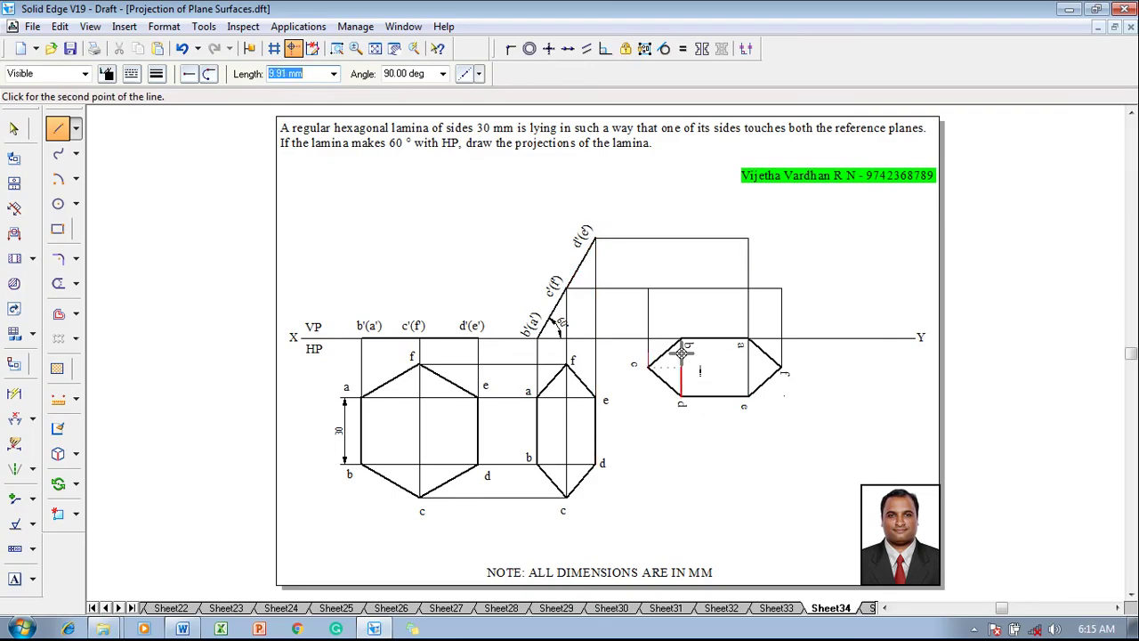
click(682, 239)
key(Escape)
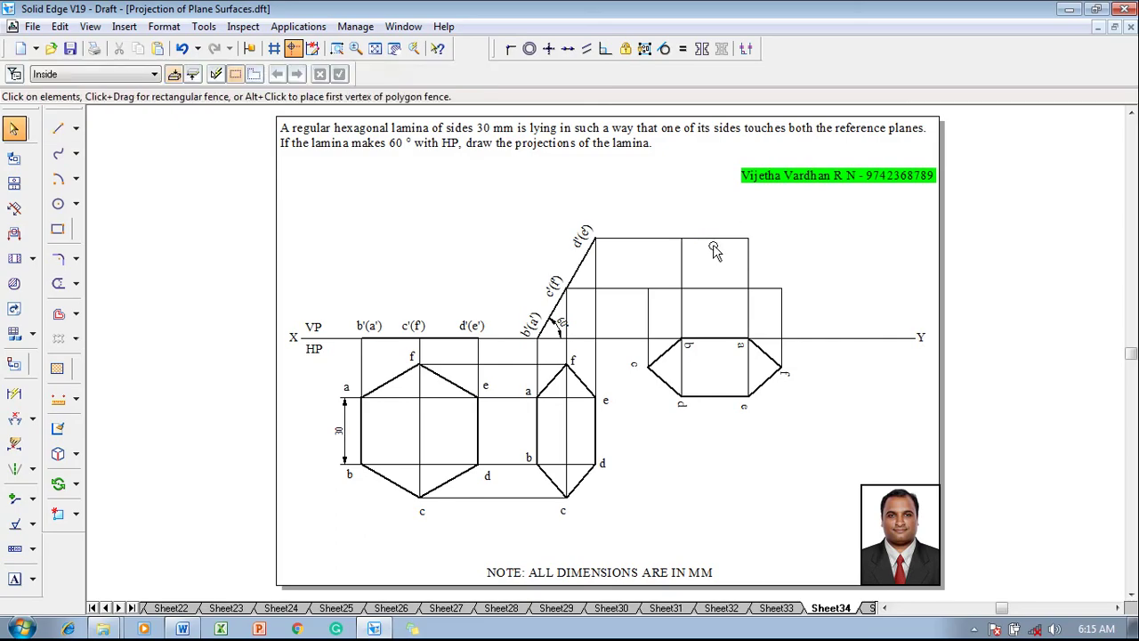
click(58, 128)
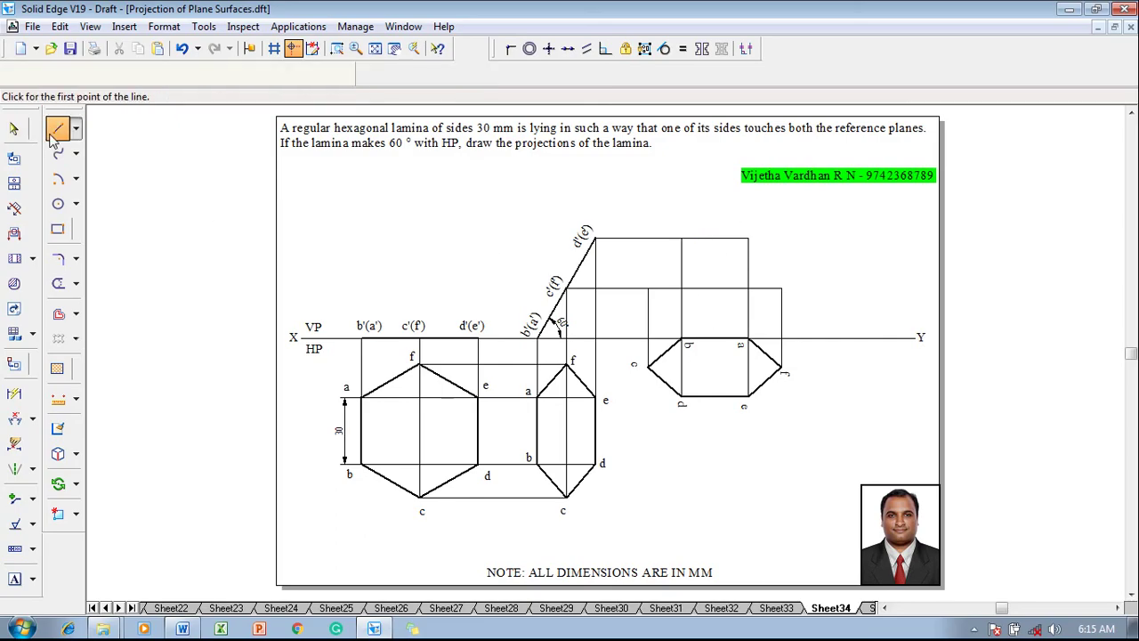
- Place text labels a', b', c and d at the projector intersections
click(15, 579)
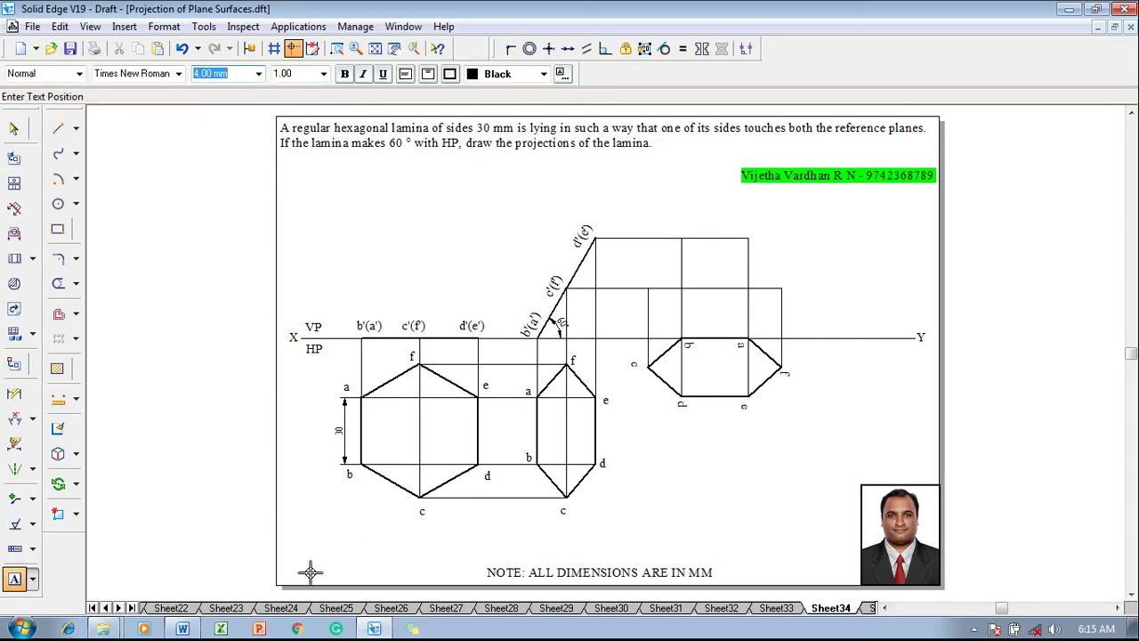
click(733, 318)
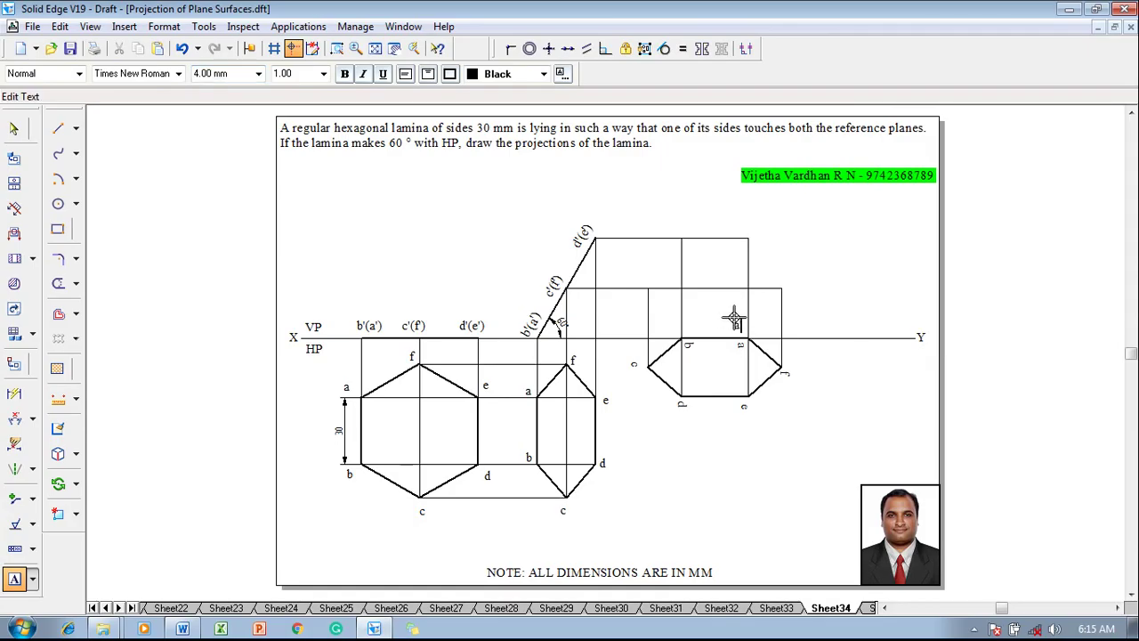
text(a')
click(692, 320)
click(688, 319)
text(b')
text(c)
text(d)
key(Return)
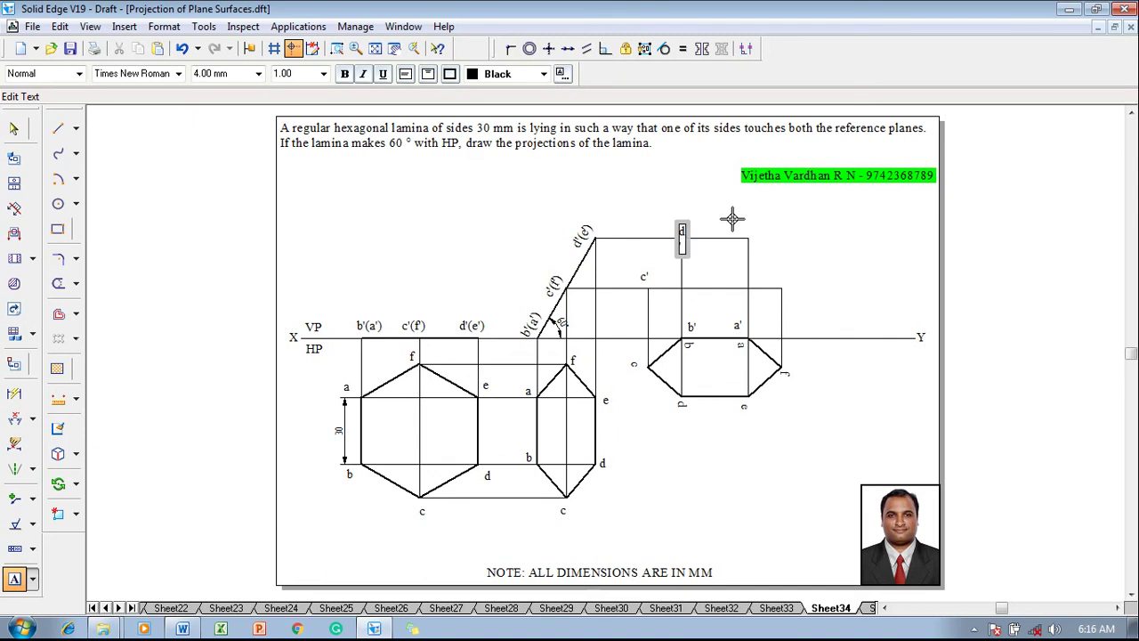
- Add the e' and f' labels and correct the d label to d'
key(Escape)
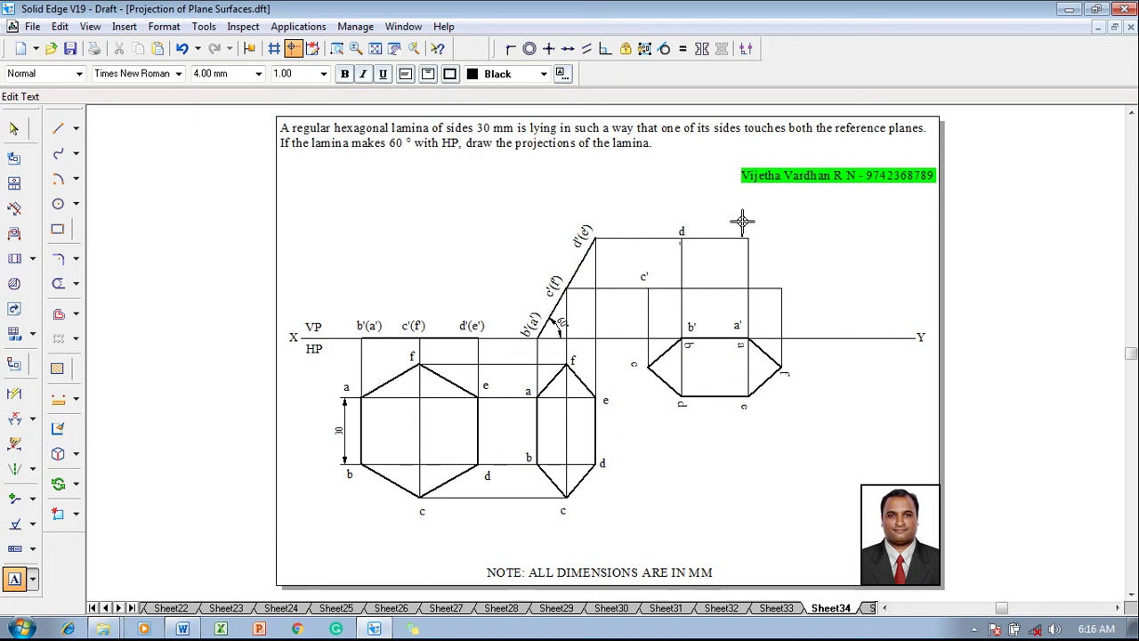
text(e')
key(Escape)
click(786, 283)
key(Escape)
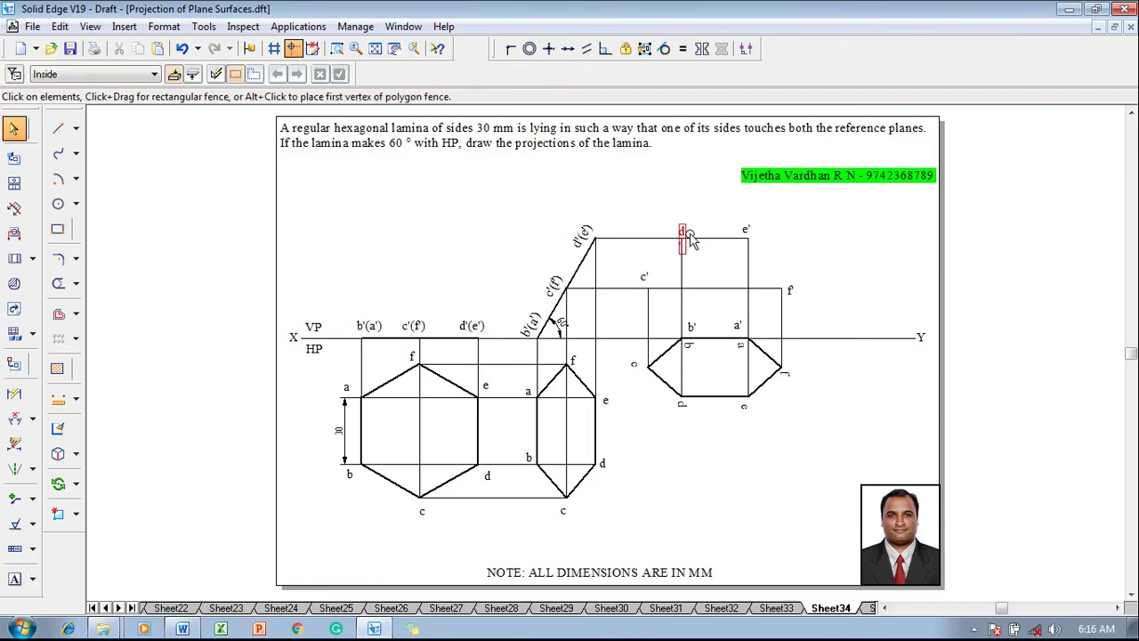
click(682, 235)
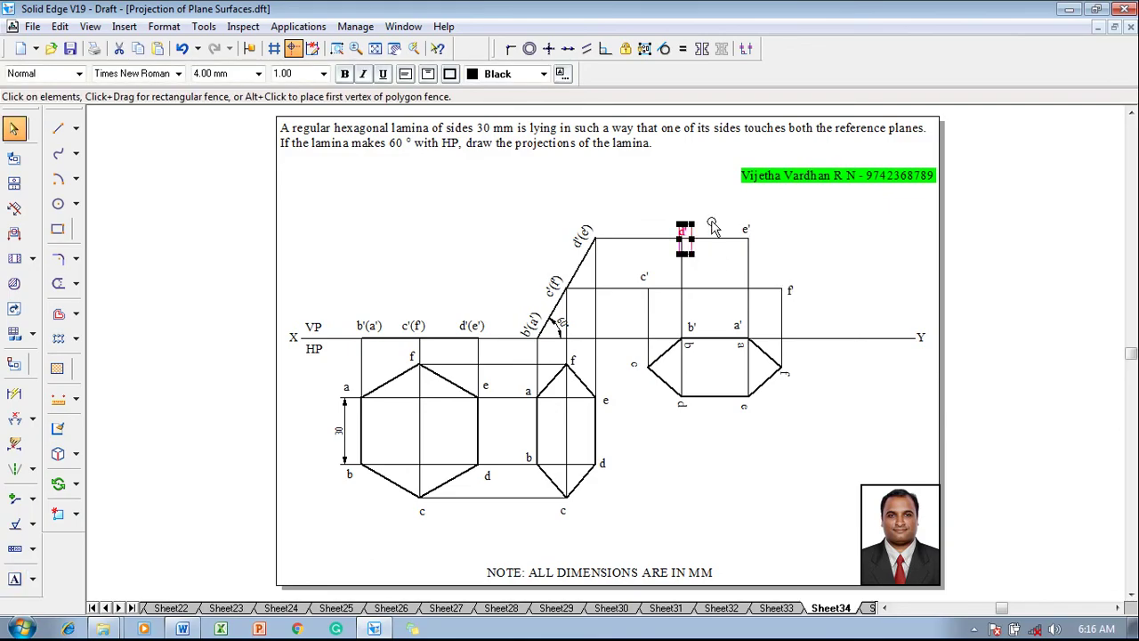
click(715, 227)
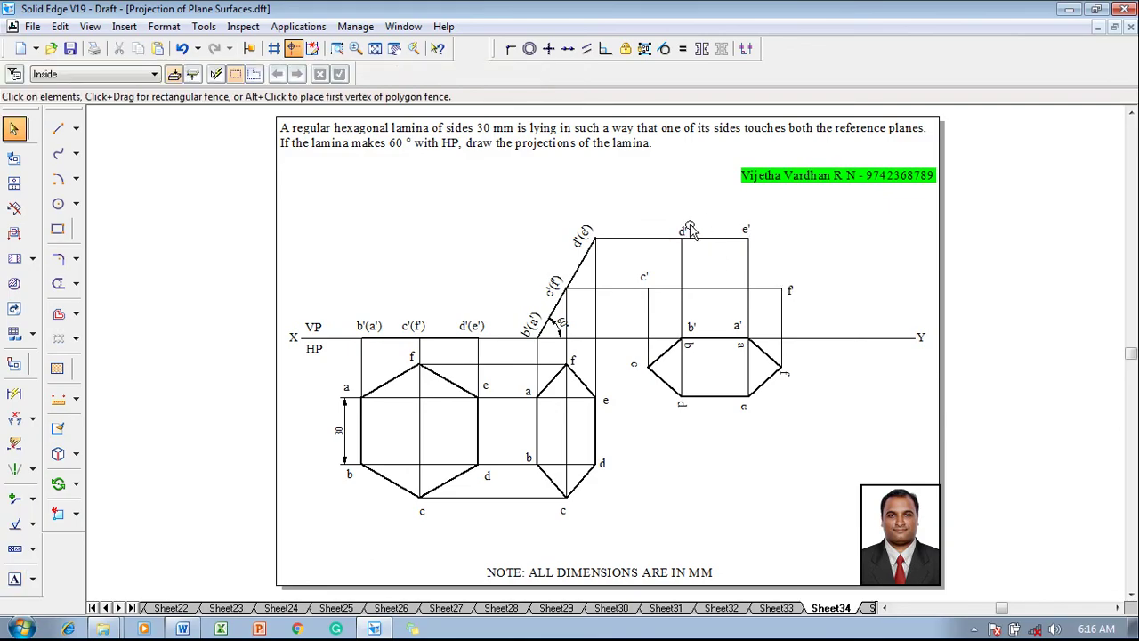
- Draw the thick closed outline a'–b'–c'–d'–e'–f' back to a'
click(58, 129)
click(157, 75)
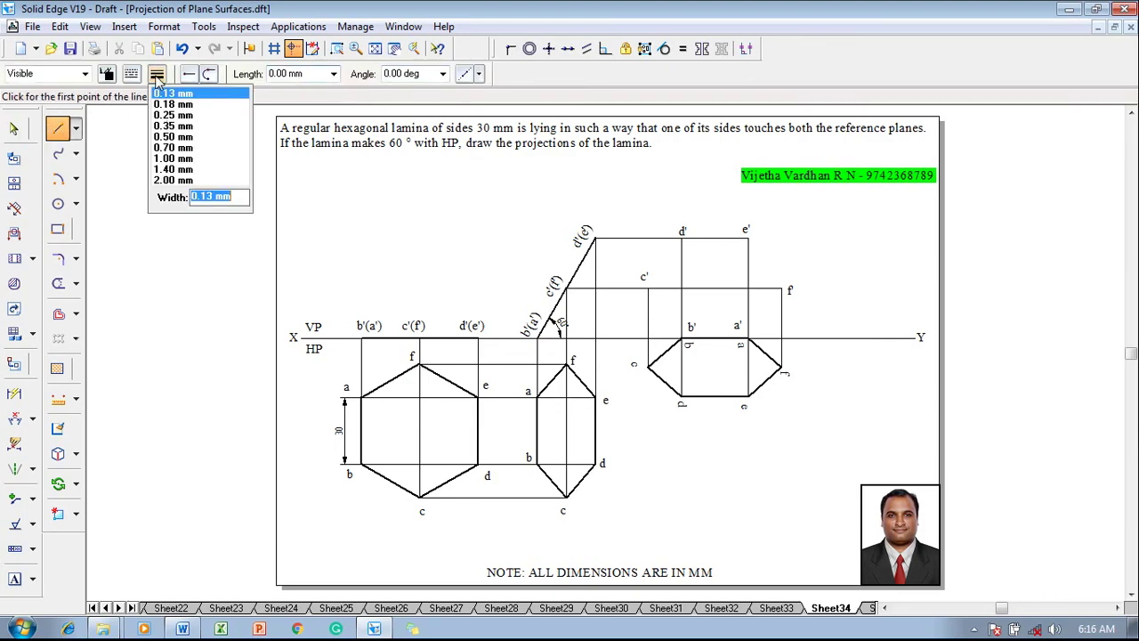
click(170, 143)
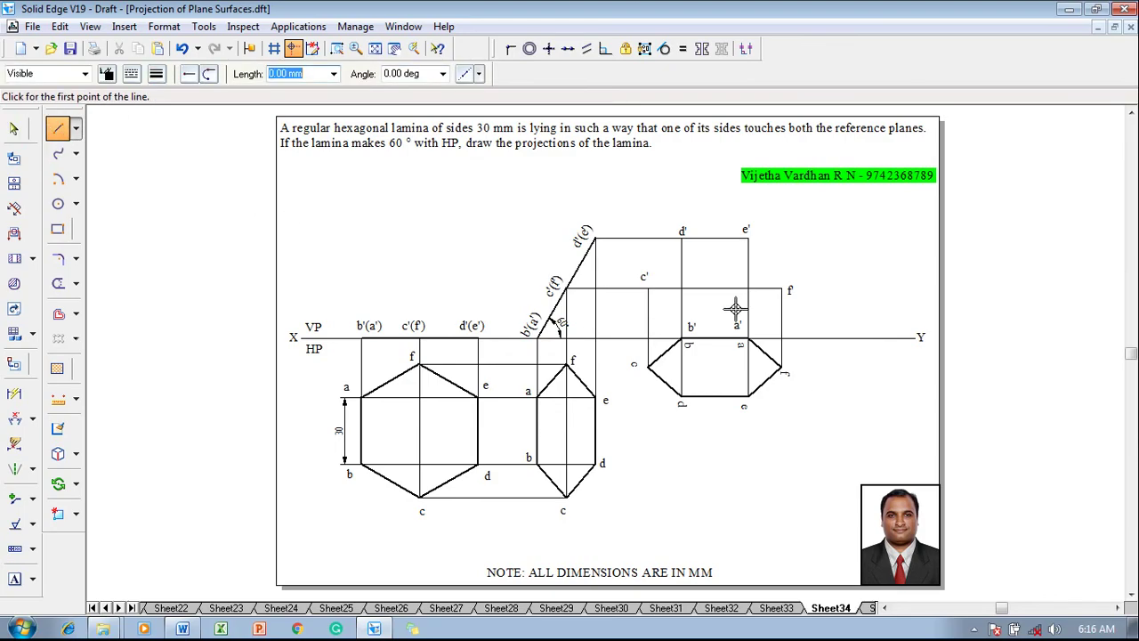
click(748, 338)
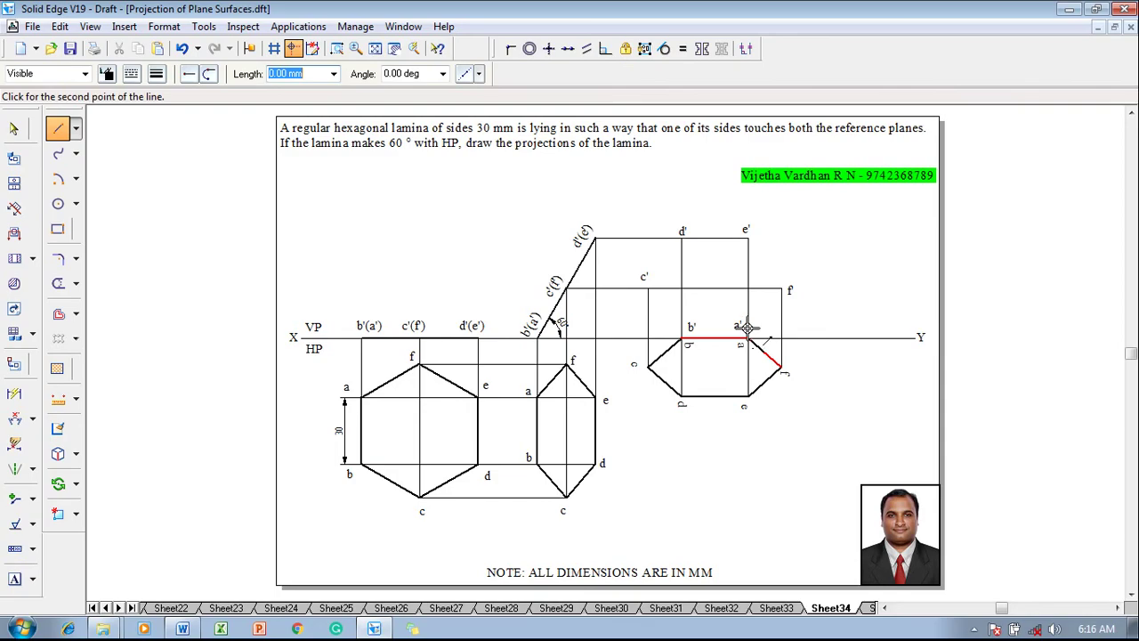
click(684, 337)
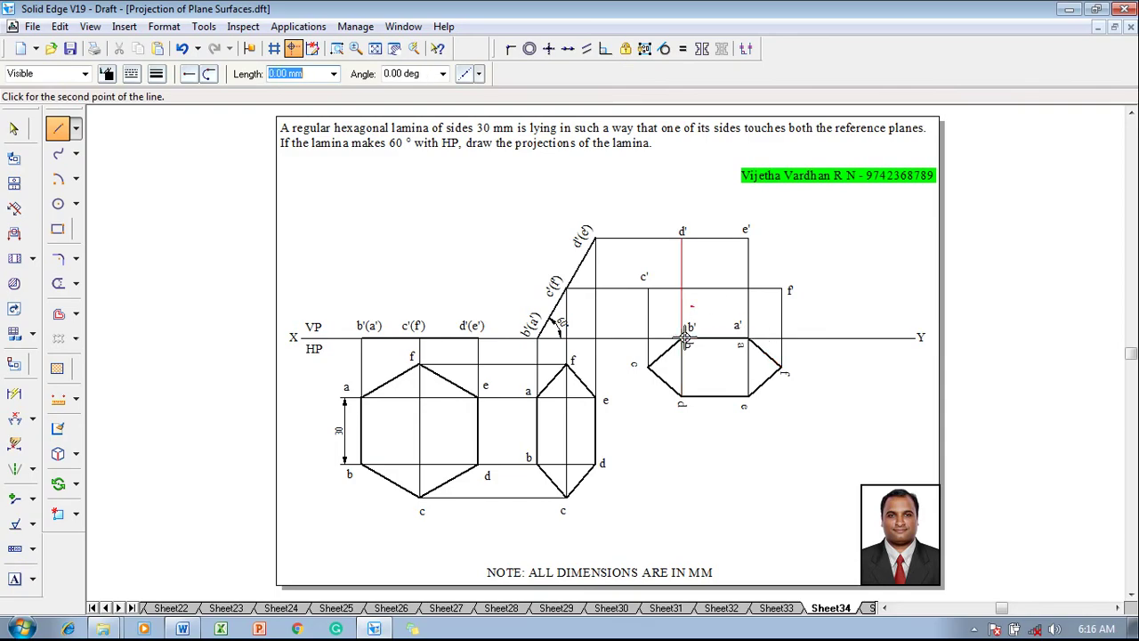
click(648, 288)
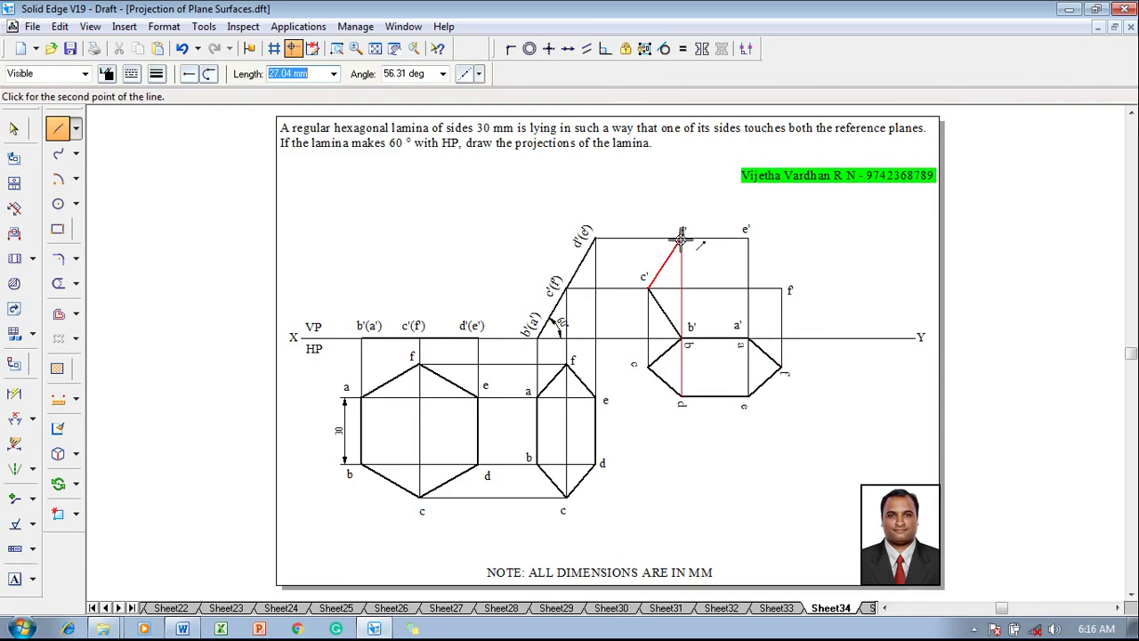
click(682, 239)
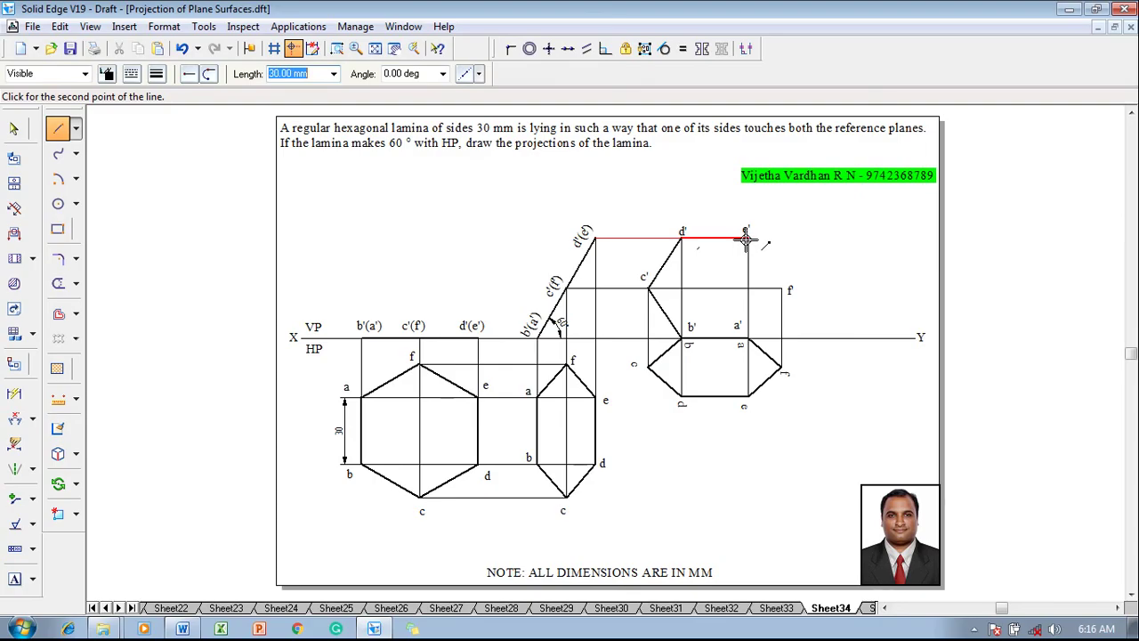
click(746, 238)
click(781, 289)
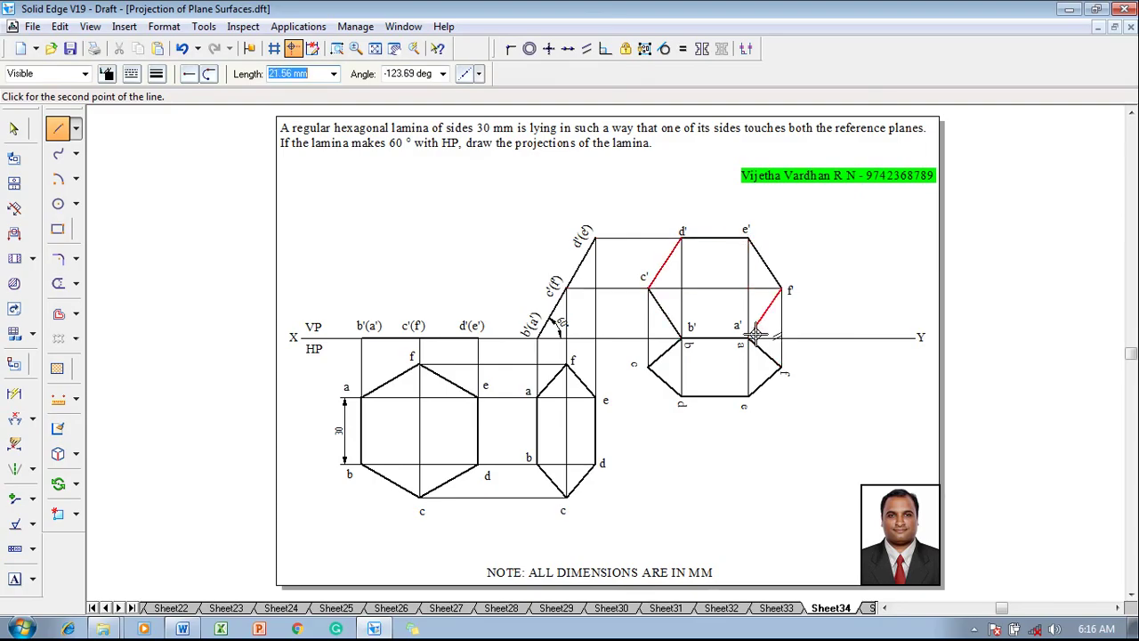
click(748, 338)
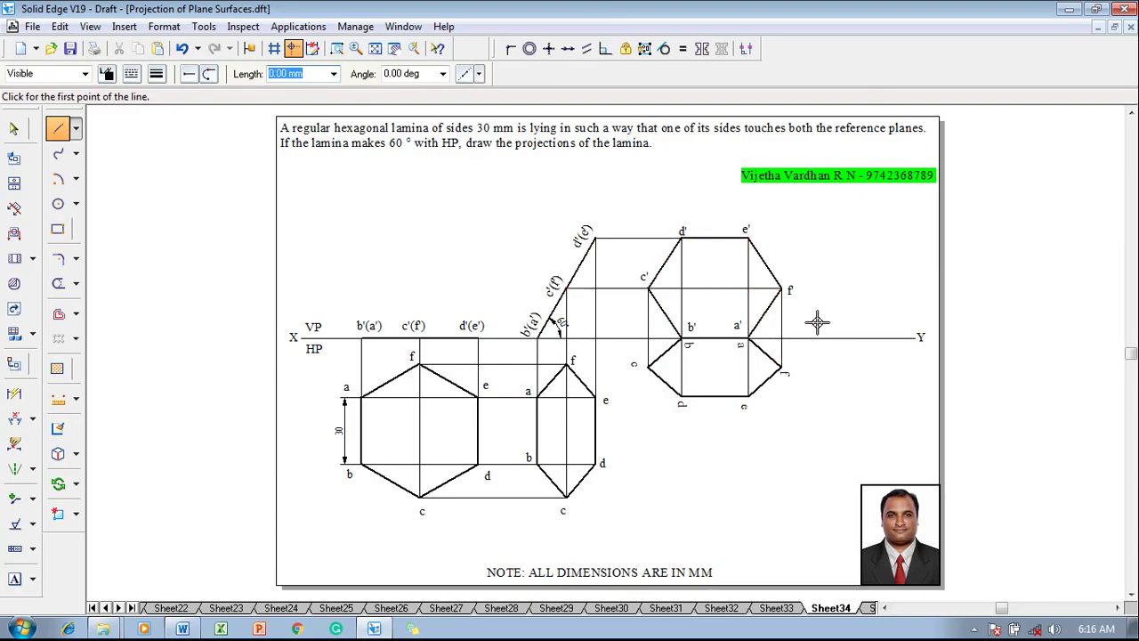
key(Escape)
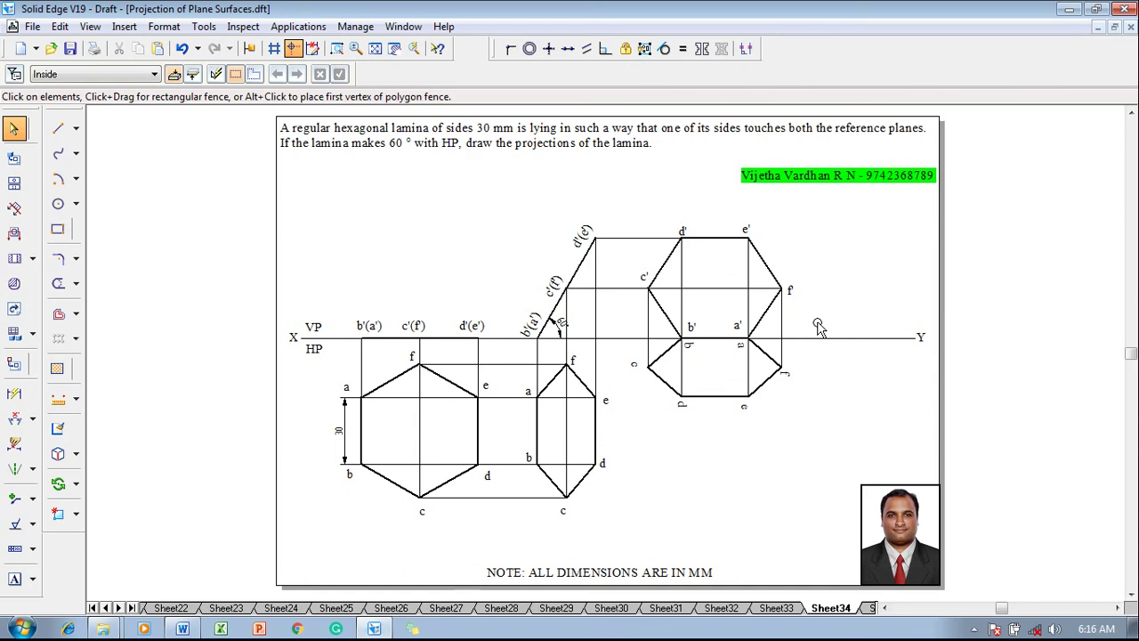